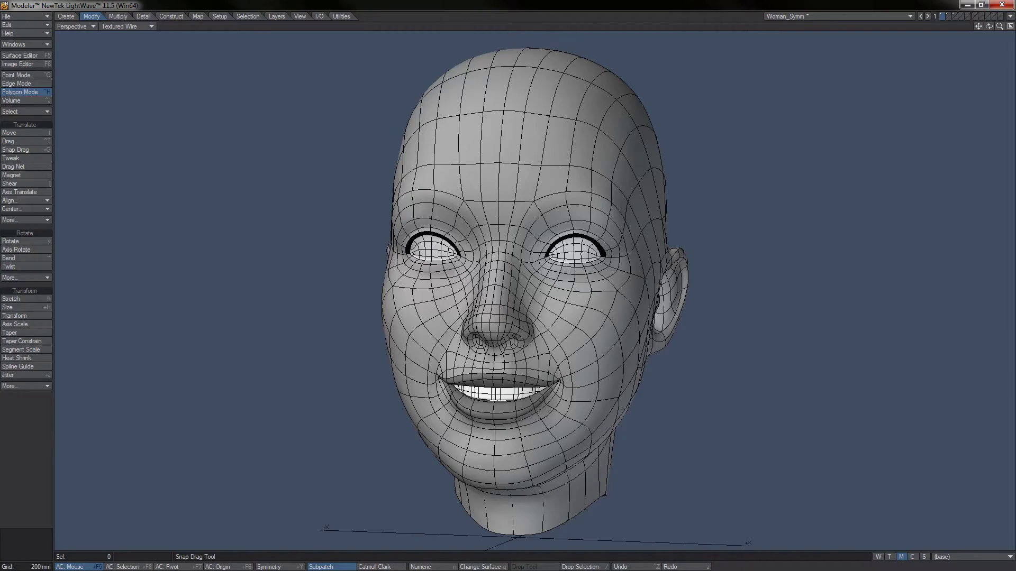
Turn on Symmetry and try reshaping the outer eye corner with a Drag Net falloff area, undoing the deformation.
{"action": "left_click", "coordinate": [16, 358]}
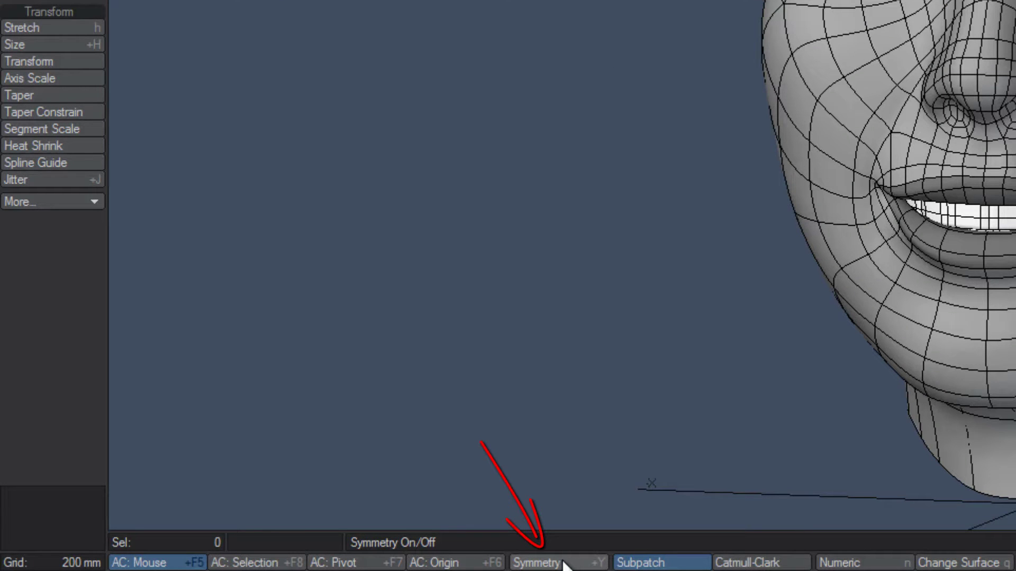
{"action": "left_click", "coordinate": [564, 564]}
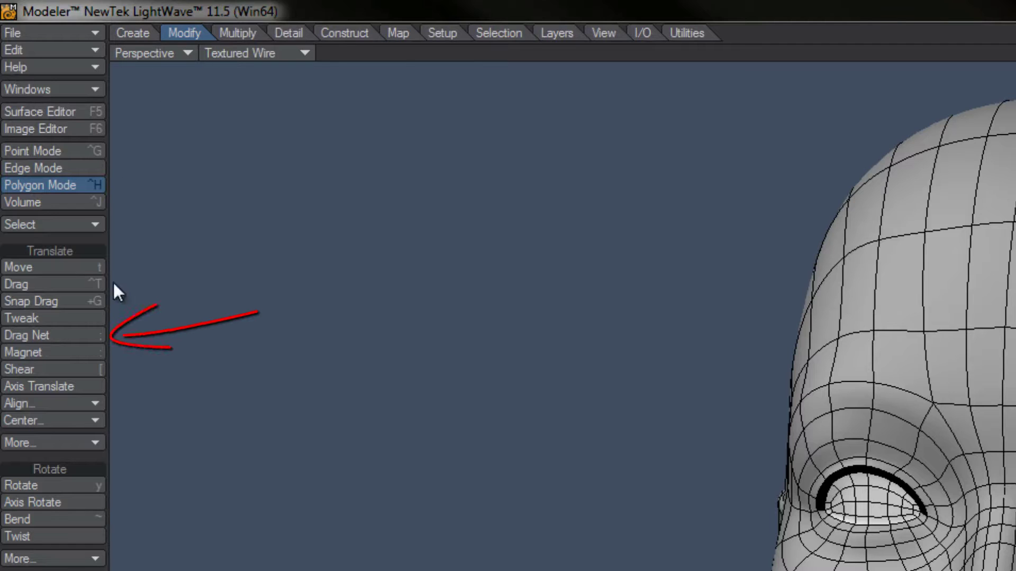
{"action": "left_click", "coordinate": [65, 335]}
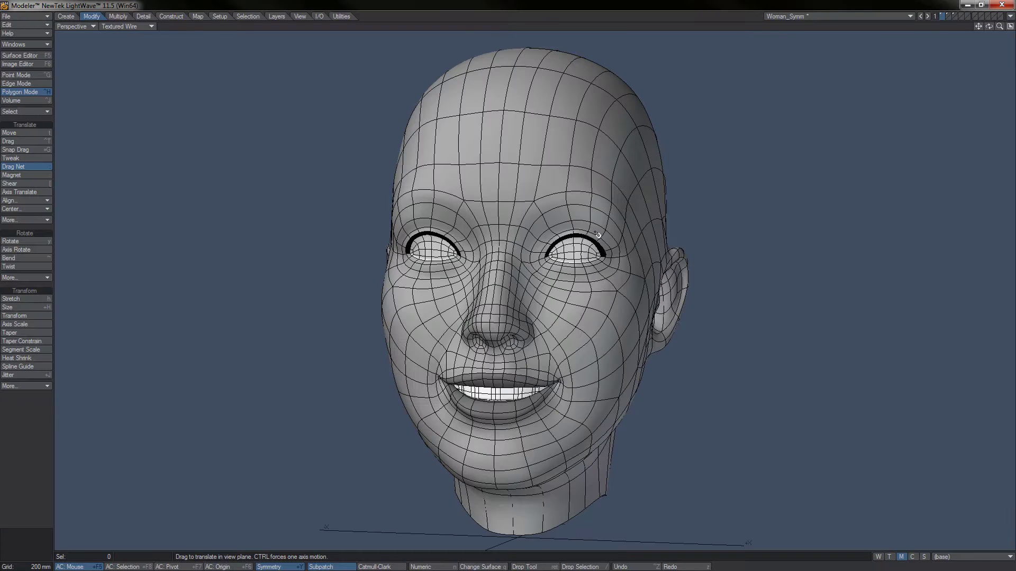
{"action": "right_click_drag", "start_coordinate": [592, 228], "coordinate": [608, 245]}
{"action": "mouse_move", "coordinate": [606, 255]}
{"action": "left_mouse_down"}
{"action": "mouse_move", "coordinate": [643, 215]}
{"action": "mouse_move", "coordinate": [611, 253]}
{"action": "mouse_move", "coordinate": [635, 233]}
{"action": "mouse_move", "coordinate": [594, 256]}
{"action": "mouse_move", "coordinate": [616, 253]}
{"action": "mouse_move", "coordinate": [595, 236]}
{"action": "mouse_move", "coordinate": [580, 253]}
{"action": "mouse_move", "coordinate": [613, 242]}
{"action": "mouse_move", "coordinate": [599, 256]}
{"action": "mouse_move", "coordinate": [610, 262]}
{"action": "mouse_move", "coordinate": [607, 248]}
{"action": "mouse_move", "coordinate": [593, 266]}
{"action": "mouse_move", "coordinate": [591, 240]}
{"action": "mouse_move", "coordinate": [595, 273]}
{"action": "mouse_move", "coordinate": [601, 258]}
{"action": "left_mouse_up"}
{"action": "key", "text": "ctrl+z"}
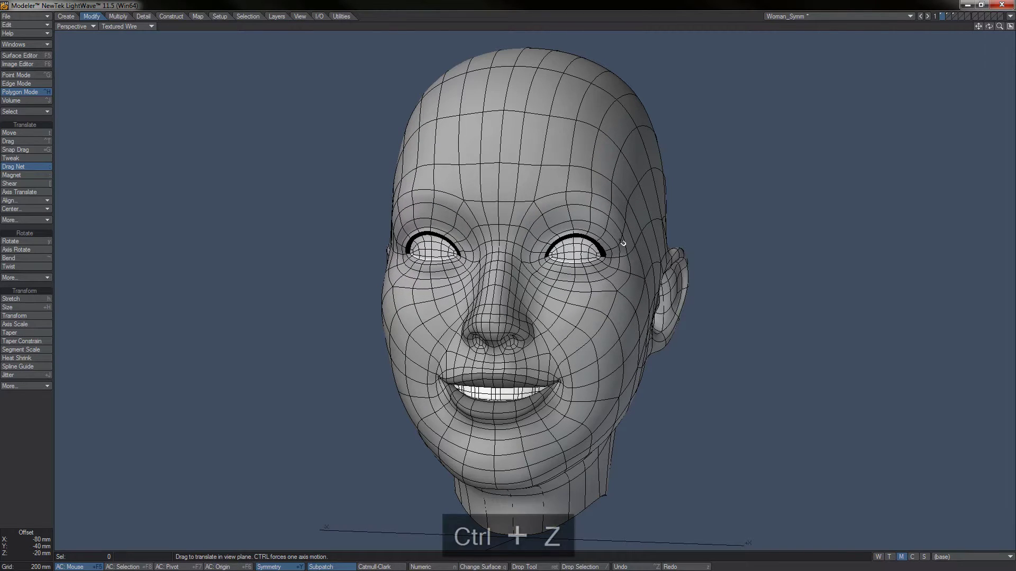
{"action": "left_click_drag", "start_coordinate": [532, 296], "coordinate": [557, 297], "text": "alt"}
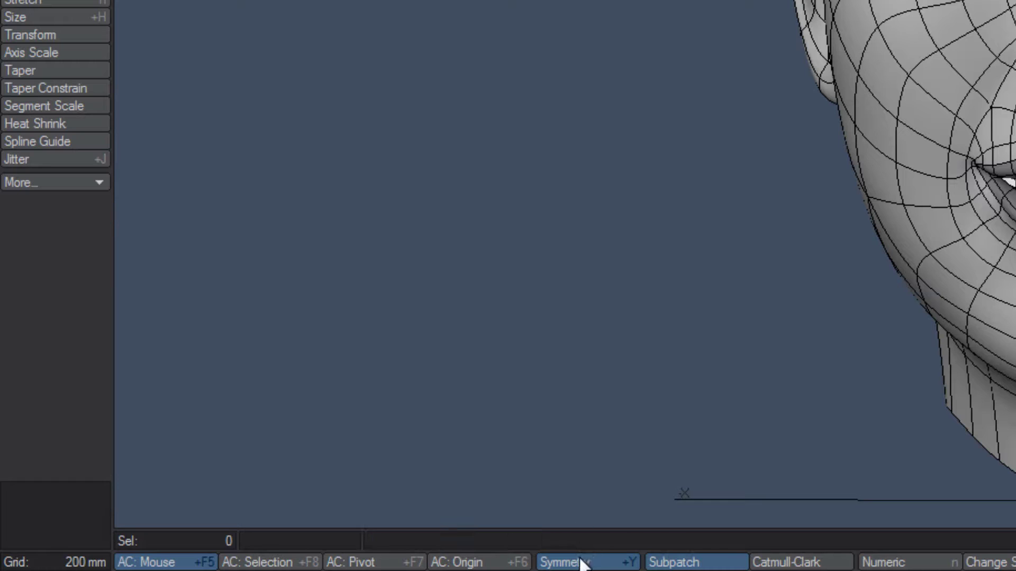
Turn off Symmetry, switch to the head on the second layer, and drop the Drag Net tool.
{"action": "left_click", "coordinate": [277, 567]}
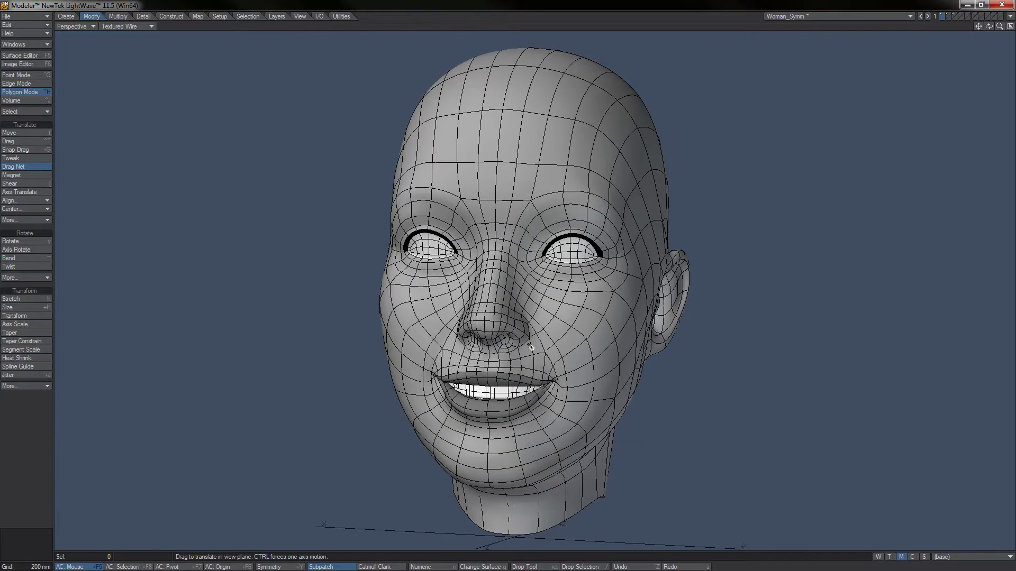
{"action": "left_click_drag", "start_coordinate": [548, 292], "coordinate": [538, 310], "text": "alt"}
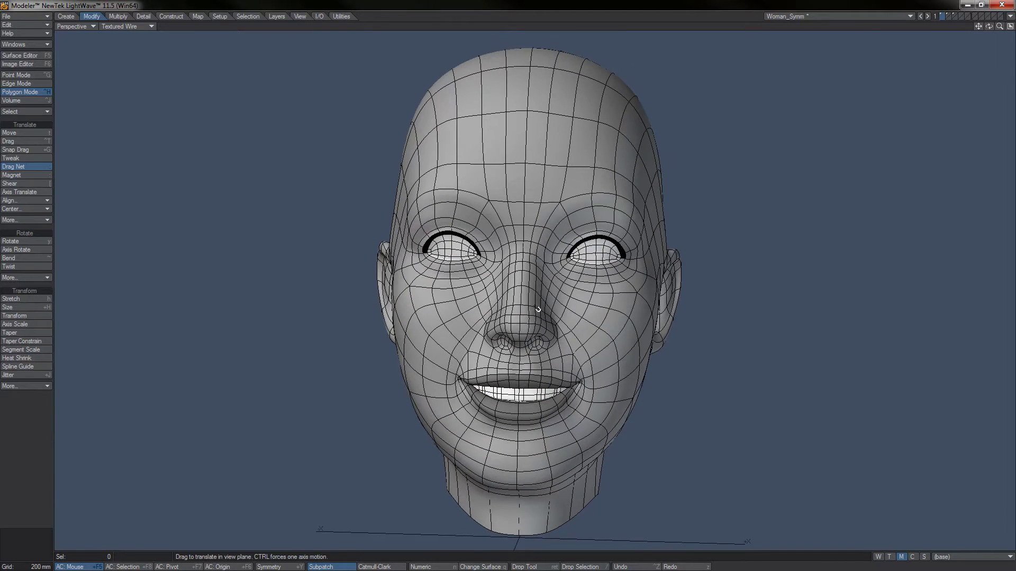
{"action": "left_click", "coordinate": [948, 17]}
{"action": "left_click_drag", "start_coordinate": [551, 291], "coordinate": [521, 246], "text": "alt"}
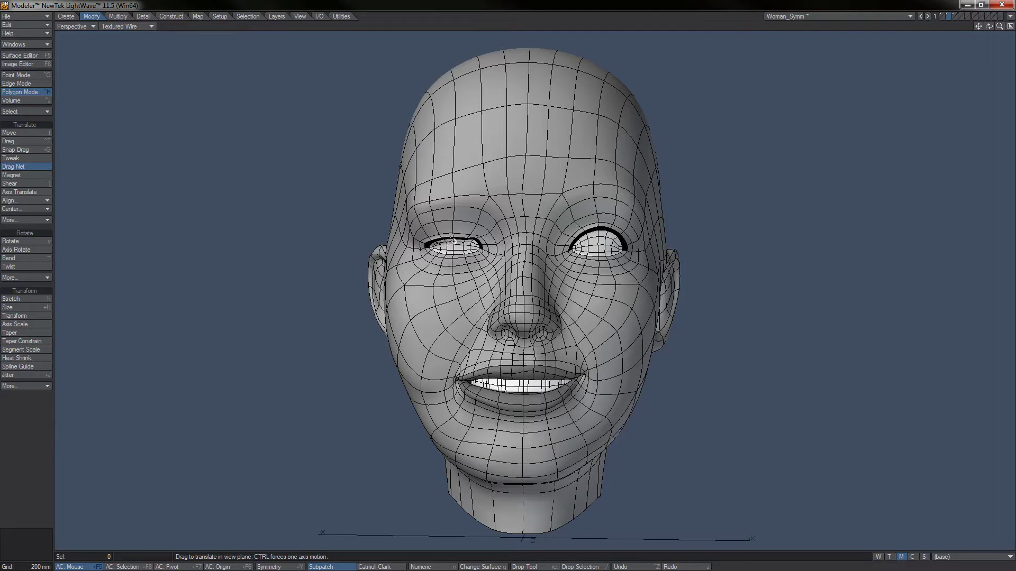
{"action": "key", "text": "space"}
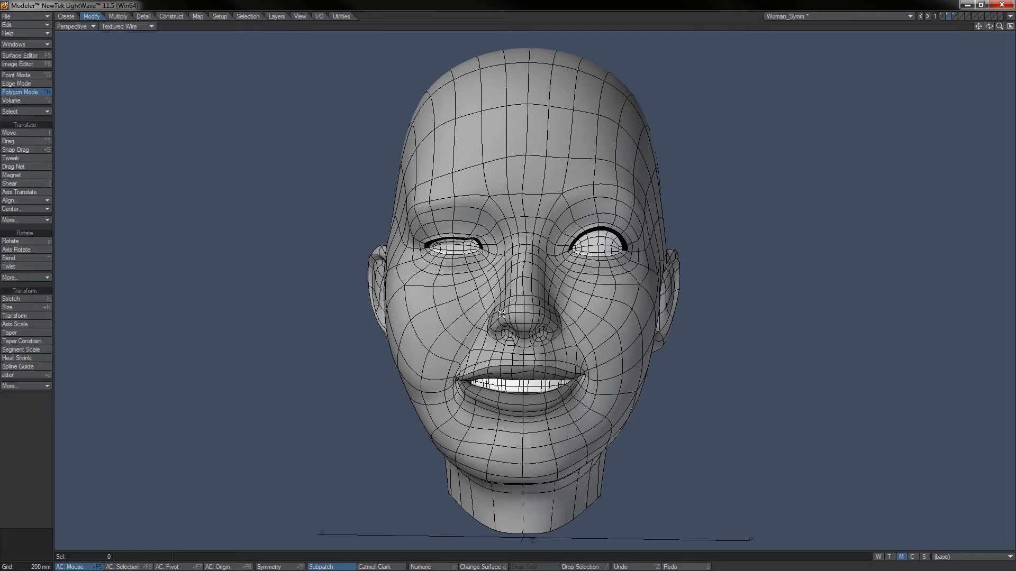
In a full-size Back view, lasso-select the polygons of the head half with the nearly closed eye.
{"action": "key", "text": "0"}
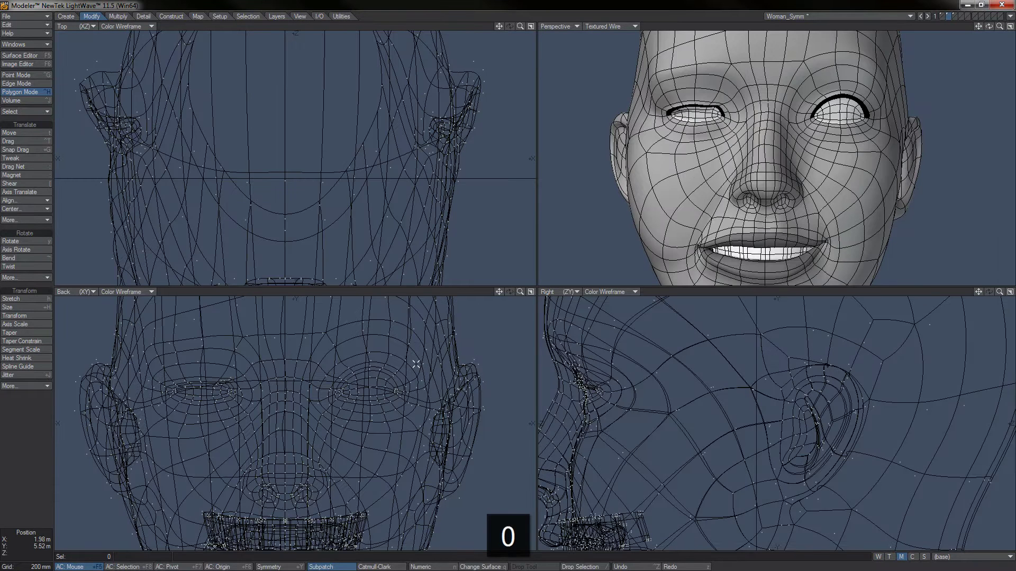
{"action": "key", "text": "a"}
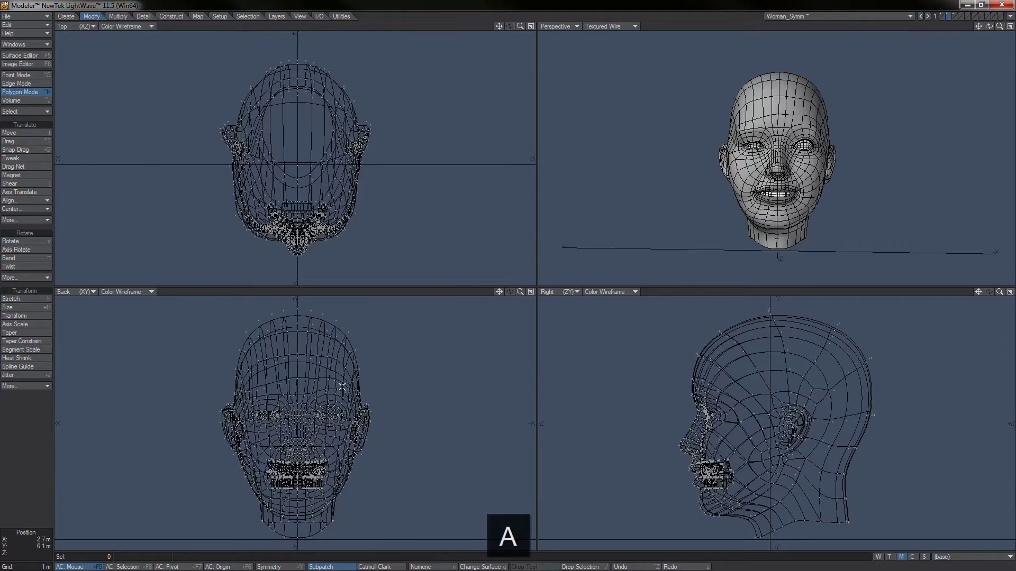
{"action": "scroll", "coordinate": [301, 426], "scroll_direction": "up", "scroll_amount": 1}
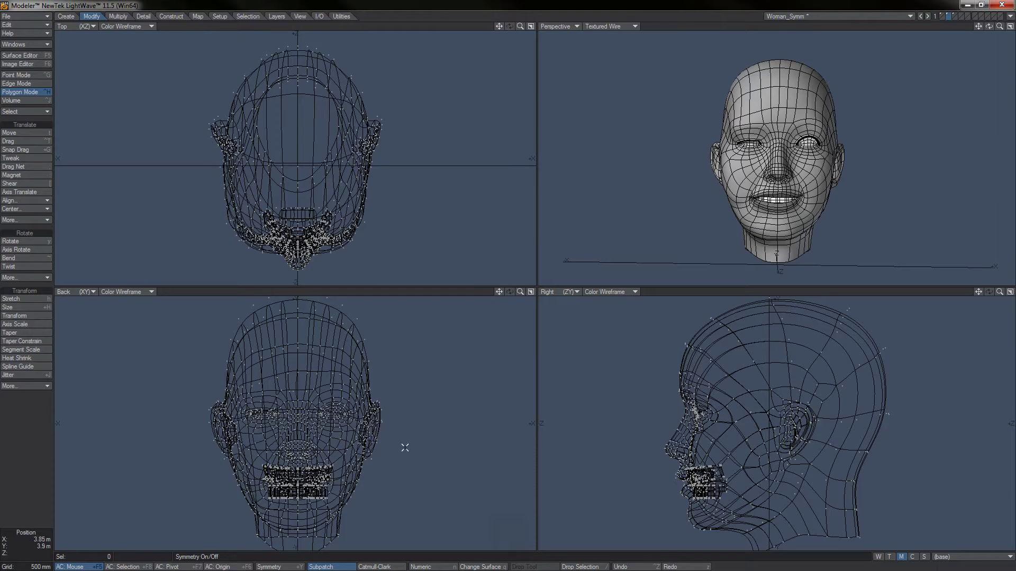
{"action": "key", "text": "0"}
{"action": "scroll", "coordinate": [608, 289], "scroll_direction": "up", "scroll_amount": 3}
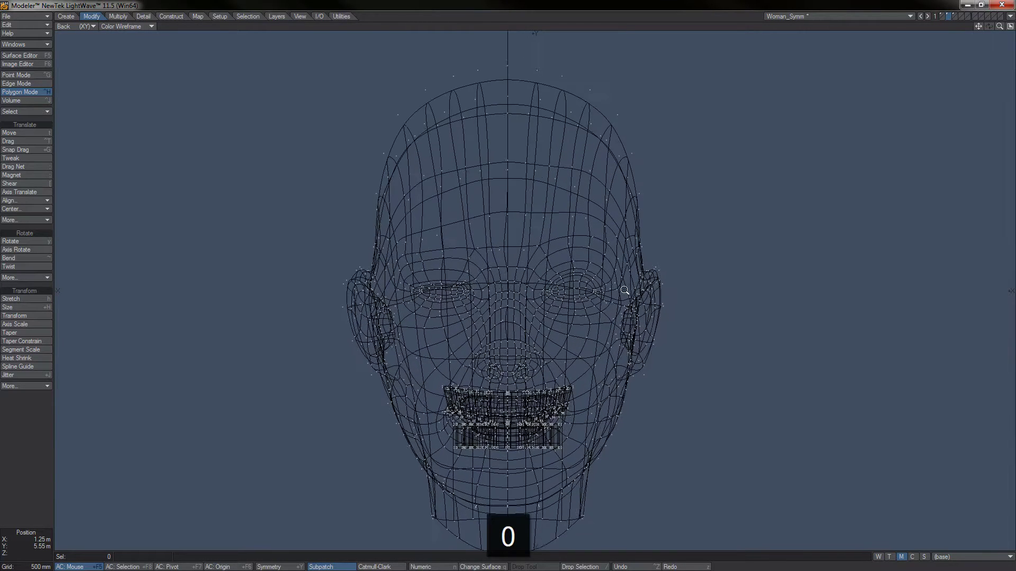
{"action": "scroll", "coordinate": [625, 291], "scroll_direction": "down", "scroll_amount": 4}
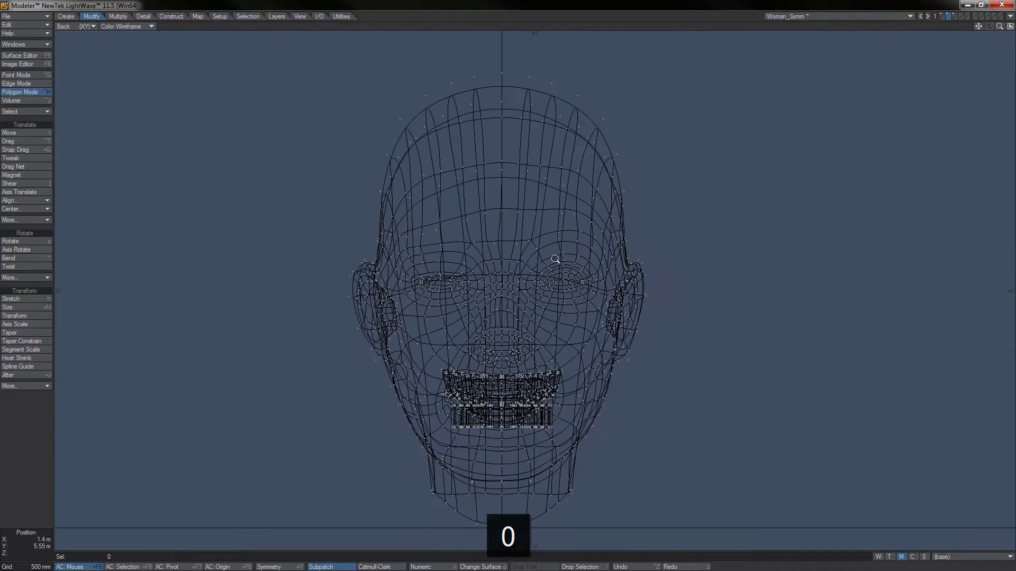
{"action": "left_click_drag", "start_coordinate": [555, 259], "coordinate": [548, 255], "text": "alt"}
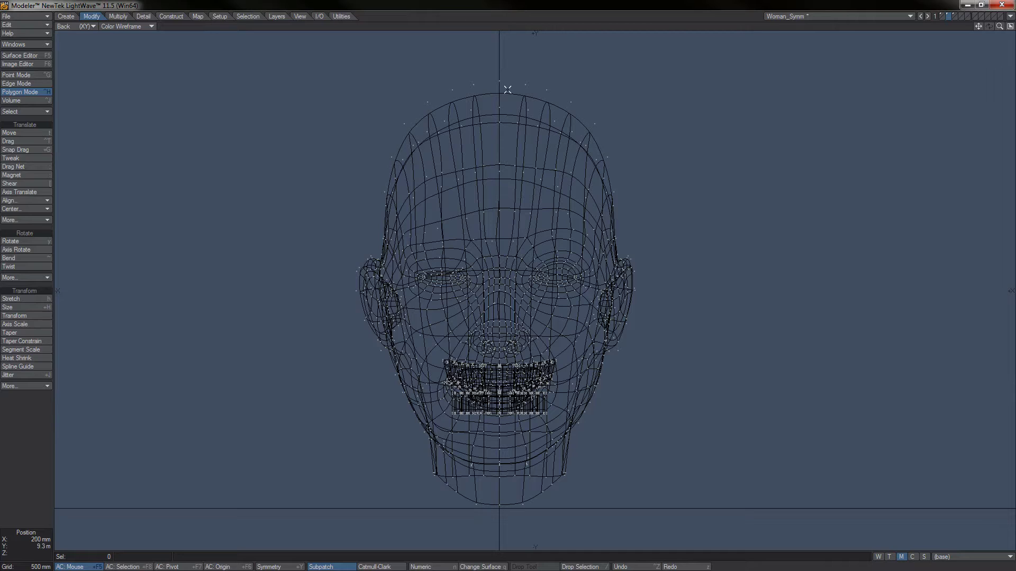
{"action": "mouse_move", "coordinate": [507, 89]}
{"action": "right_mouse_down"}
{"action": "mouse_move", "coordinate": [506, 69]}
{"action": "mouse_move", "coordinate": [322, 218]}
{"action": "mouse_move", "coordinate": [324, 412]}
{"action": "mouse_move", "coordinate": [430, 526]}
{"action": "mouse_move", "coordinate": [492, 529]}
{"action": "mouse_move", "coordinate": [514, 495]}
{"action": "right_mouse_up"}
Deselect the middle teeth polygons that extend past the head's centre line.
{"action": "scroll", "coordinate": [511, 403], "scroll_direction": "up", "scroll_amount": 5}
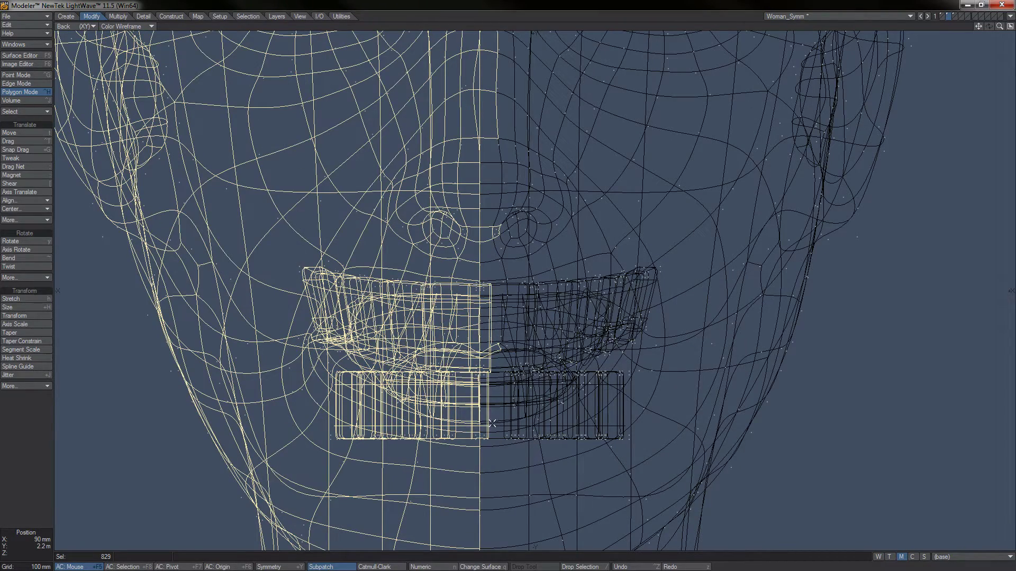
{"action": "mouse_move", "coordinate": [492, 423]}
{"action": "left_mouse_down"}
{"action": "mouse_move", "coordinate": [487, 431]}
{"action": "mouse_move", "coordinate": [495, 233]}
{"action": "mouse_move", "coordinate": [484, 196]}
{"action": "mouse_move", "coordinate": [474, 243]}
{"action": "left_mouse_up"}
{"action": "mouse_move", "coordinate": [504, 182]}
{"action": "left_mouse_down", "text": "alt"}
{"action": "mouse_move", "coordinate": [479, 298]}
{"action": "mouse_move", "coordinate": [460, 268]}
{"action": "mouse_move", "coordinate": [461, 175]}
{"action": "left_mouse_up", "text": "alt"}
{"action": "left_click_drag", "start_coordinate": [469, 283], "coordinate": [494, 310], "text": "ctrl+alt"}
Examine the selected half and its border along the face's centre line in an enlarged Perspective view.
{"action": "key", "text": "KP_0"}
{"action": "key", "text": "a"}
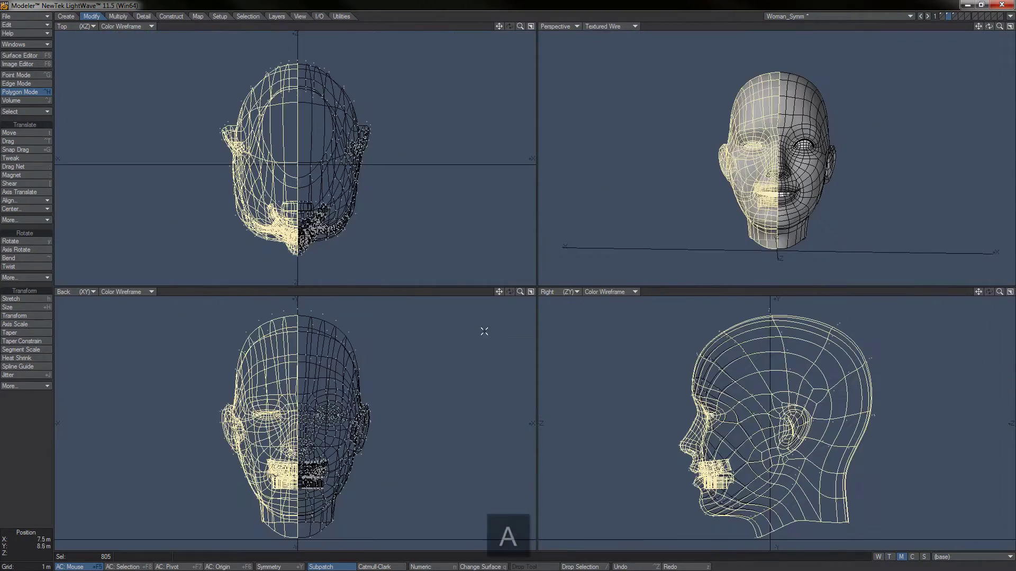
{"action": "mouse_move", "coordinate": [768, 177]}
{"action": "left_mouse_down", "text": "alt"}
{"action": "mouse_move", "coordinate": [692, 174]}
{"action": "mouse_move", "coordinate": [765, 170]}
{"action": "left_mouse_up", "text": "alt"}
{"action": "scroll", "coordinate": [754, 175], "scroll_direction": "up", "scroll_amount": 2}
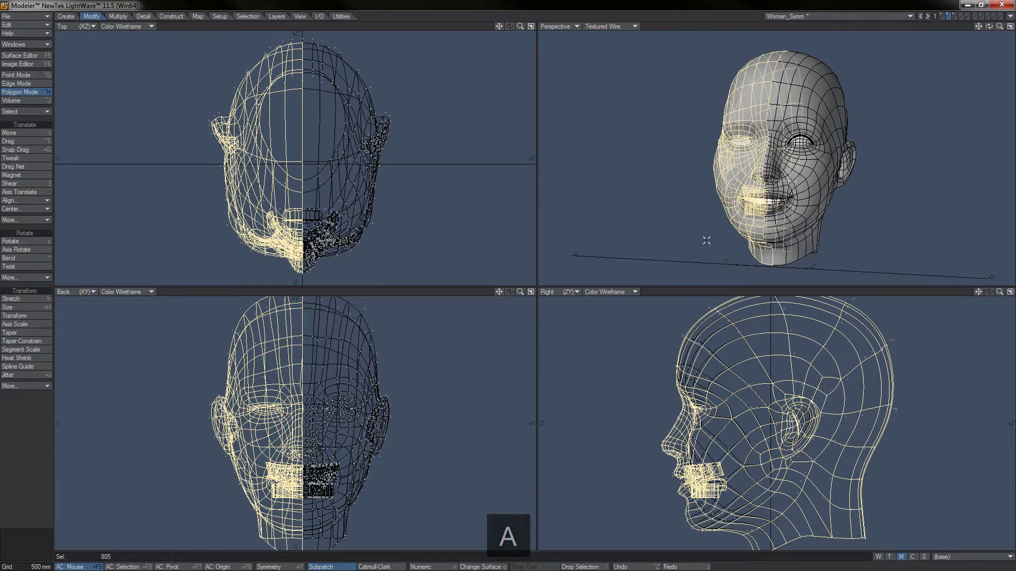
{"action": "left_click_drag", "start_coordinate": [773, 183], "coordinate": [802, 174], "text": "alt"}
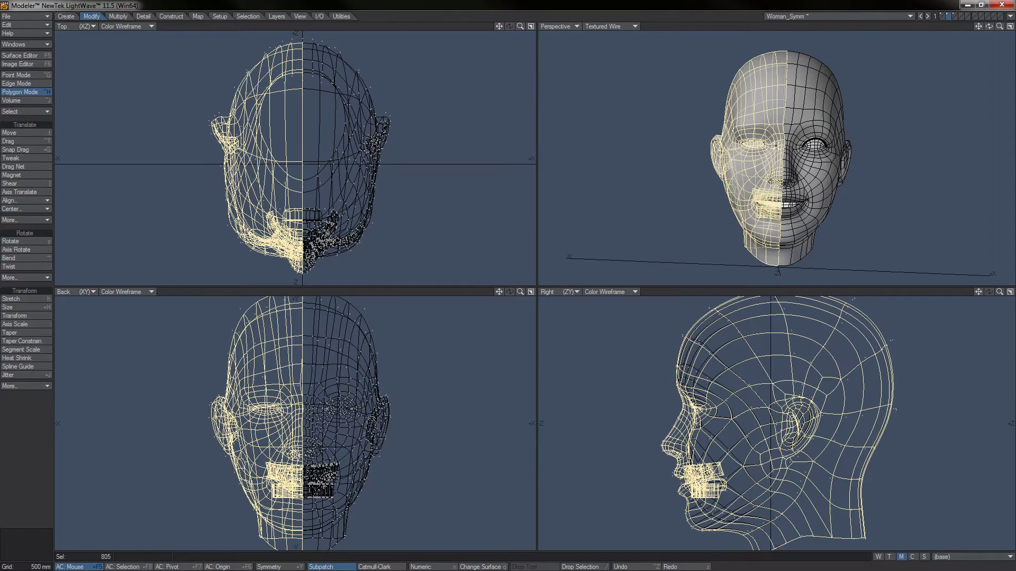
{"action": "key", "text": "0"}
{"action": "key", "text": "a"}
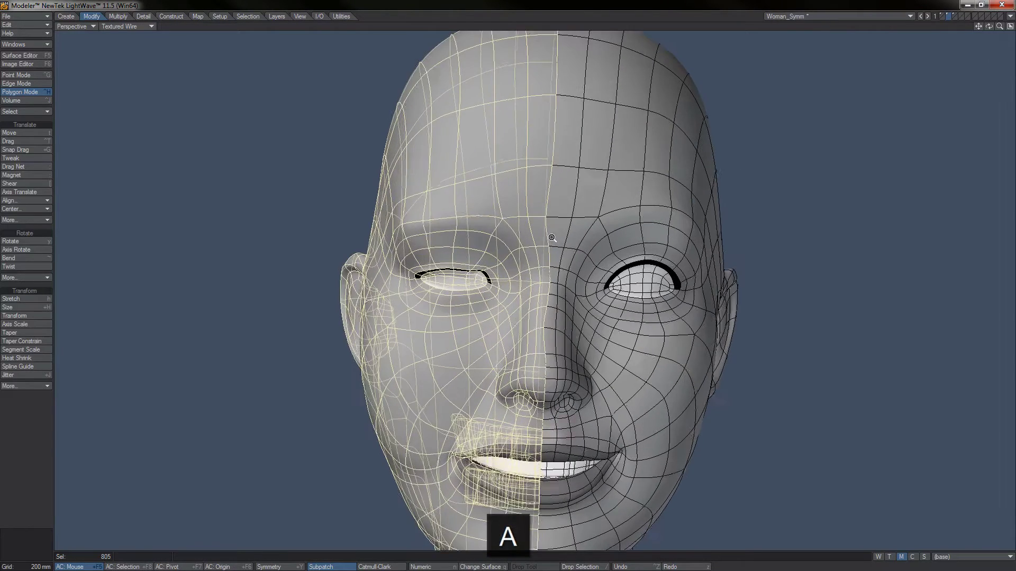
{"action": "mouse_move", "coordinate": [552, 238]}
{"action": "left_mouse_down", "text": "ctrl+alt"}
{"action": "mouse_move", "coordinate": [569, 235]}
{"action": "mouse_move", "coordinate": [522, 227]}
{"action": "left_mouse_up", "text": "ctrl+alt"}
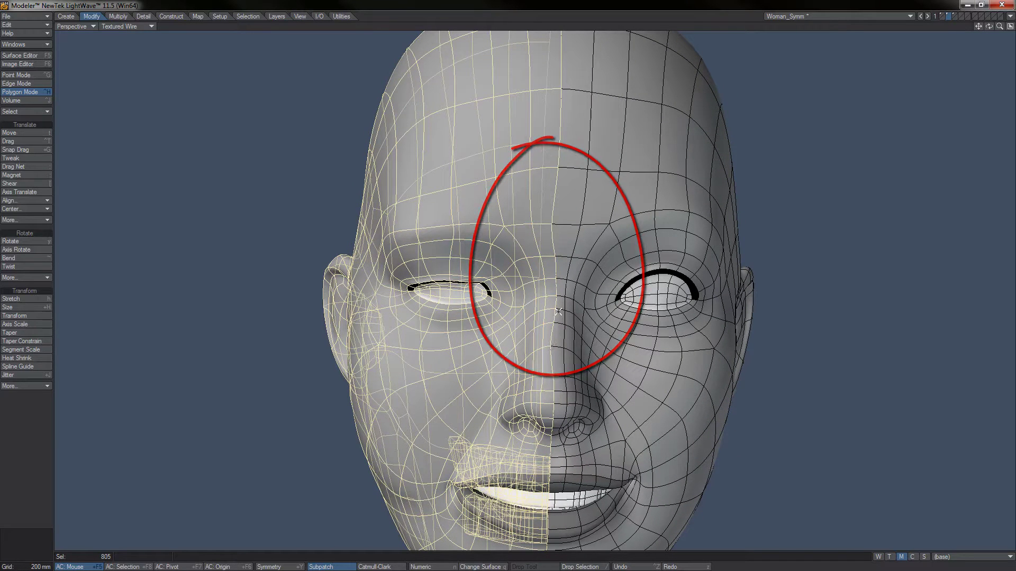
{"action": "left_click_drag", "start_coordinate": [558, 300], "coordinate": [541, 293], "text": "alt"}
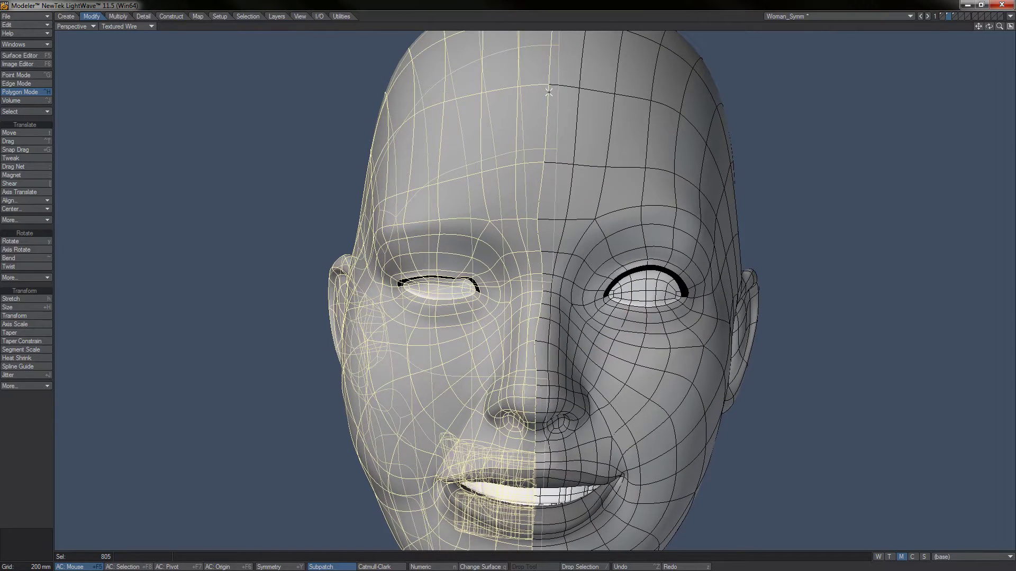
{"action": "left_click_drag", "start_coordinate": [539, 306], "coordinate": [560, 305], "text": "alt"}
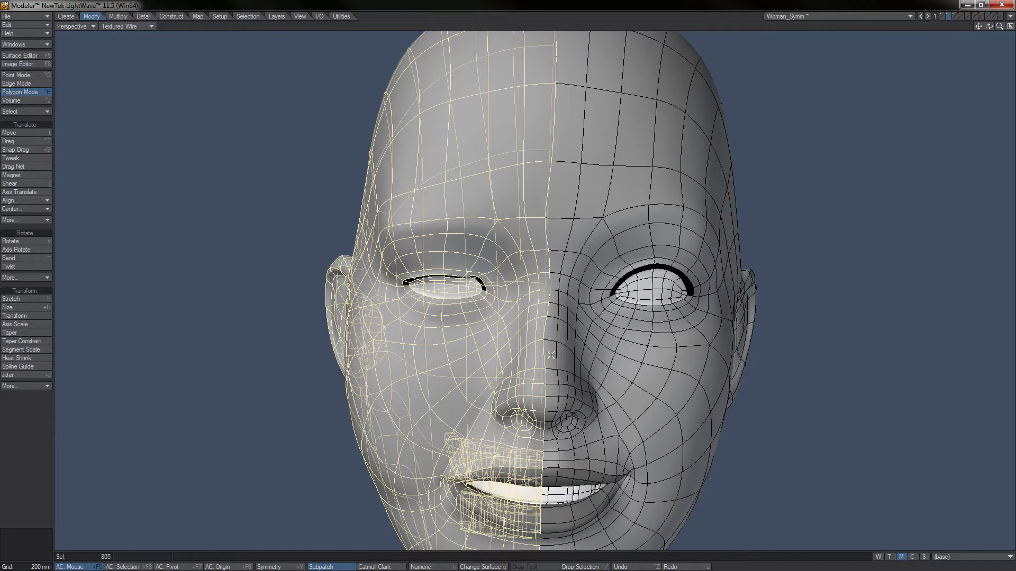
{"action": "scroll", "coordinate": [548, 359], "scroll_direction": "down", "scroll_amount": 5}
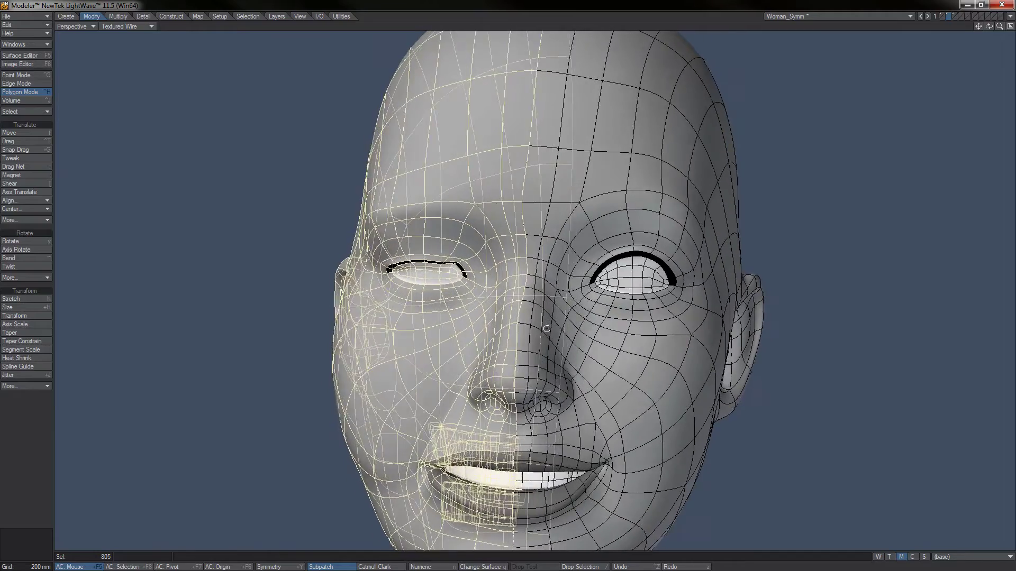
{"action": "left_click_drag", "start_coordinate": [584, 345], "coordinate": [532, 333], "text": "alt+shift"}
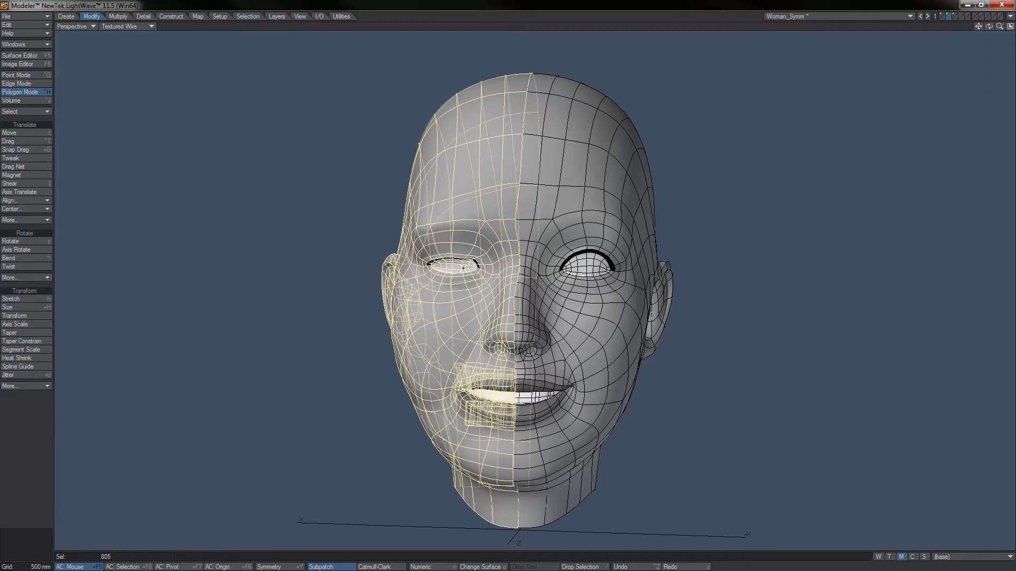
Flatten the selected half to X = 0 m with Set Value and delete the flattened polygons.
{"action": "key", "text": "v"}
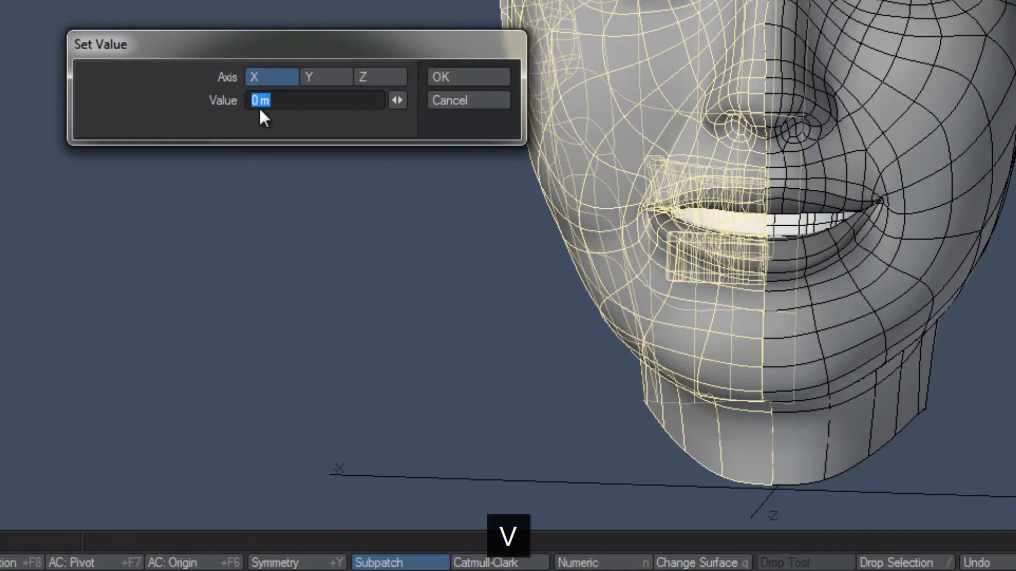
{"action": "left_click", "coordinate": [455, 78]}
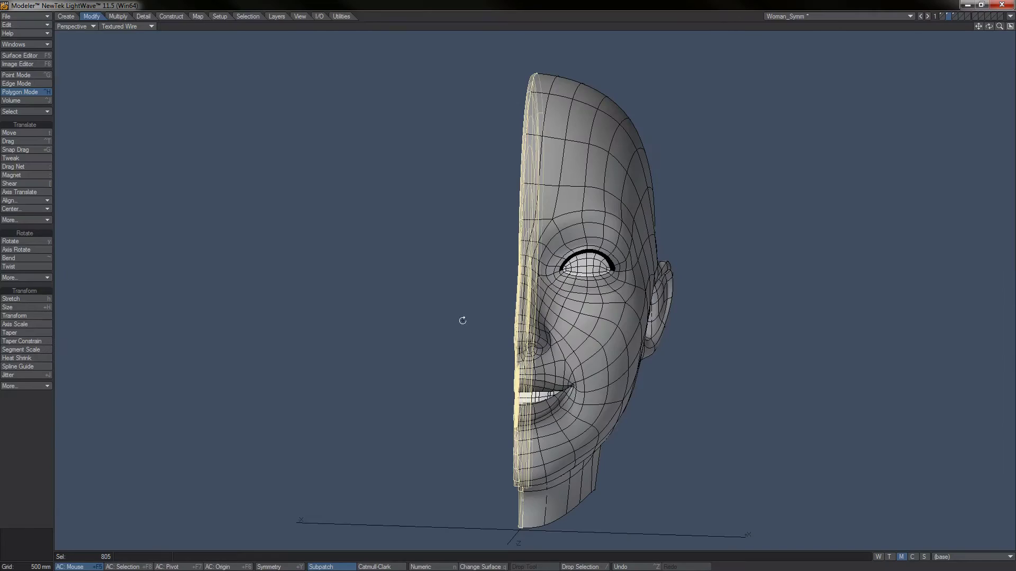
{"action": "left_click_drag", "start_coordinate": [461, 320], "coordinate": [641, 275], "text": "alt"}
{"action": "key", "text": "Delete"}
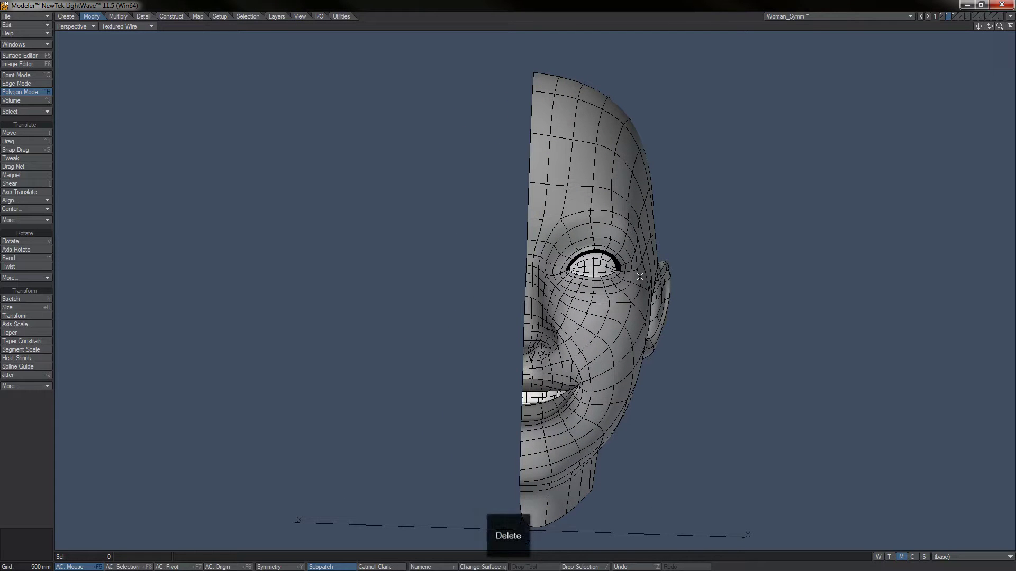
Mirror the remaining half of the head across the X axis at centre 0 m with Merge Points enabled.
{"action": "key", "text": "shift+v"}
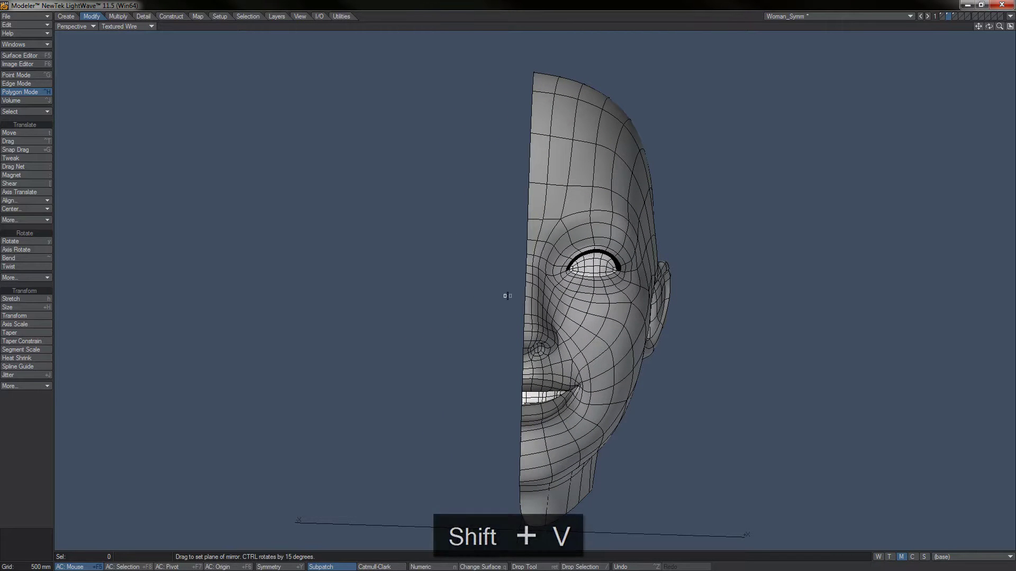
{"action": "key", "text": "n"}
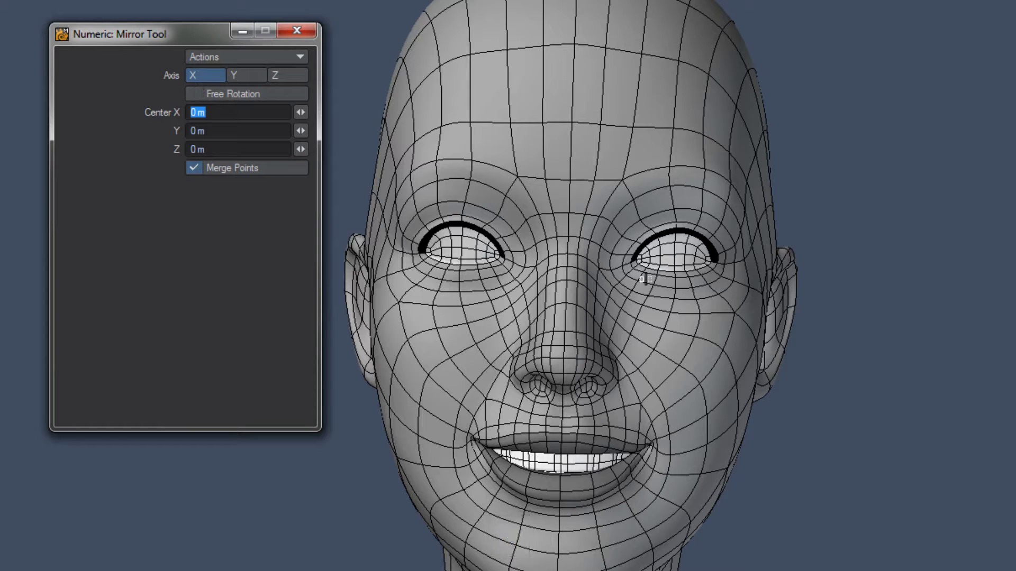
{"action": "left_click", "coordinate": [300, 32]}
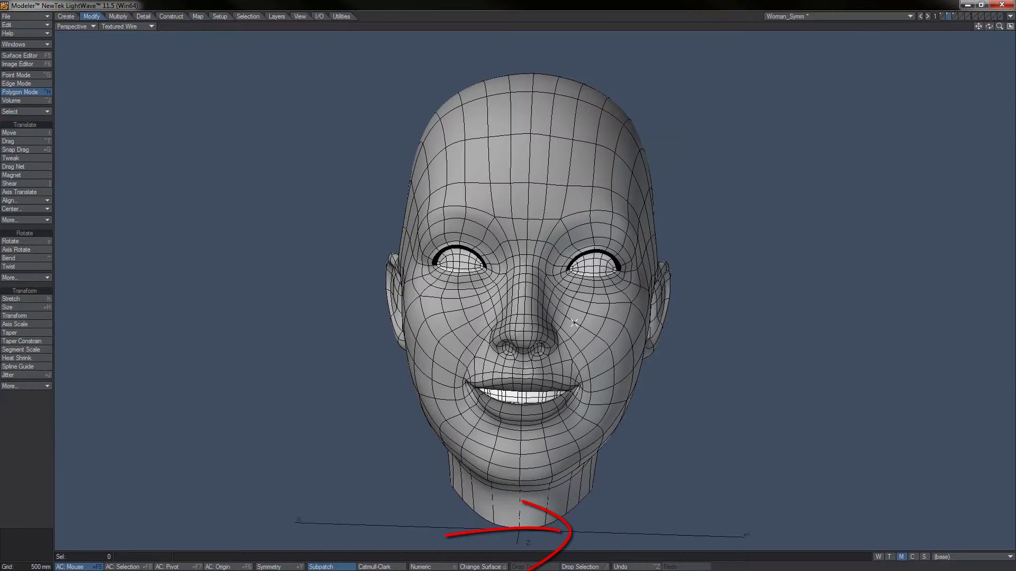
Turn Symmetry on and activate the Drag Net tool for the mirrored head.
{"action": "key", "text": "a"}
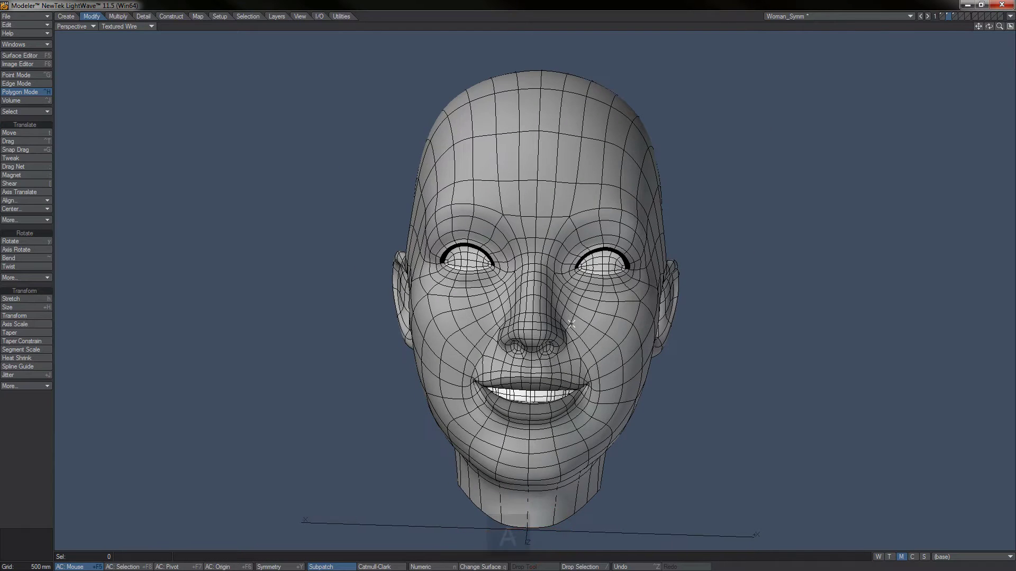
{"action": "left_click_drag", "start_coordinate": [572, 324], "coordinate": [536, 272], "text": "alt"}
{"action": "left_click_drag", "start_coordinate": [487, 354], "coordinate": [491, 320], "text": "alt"}
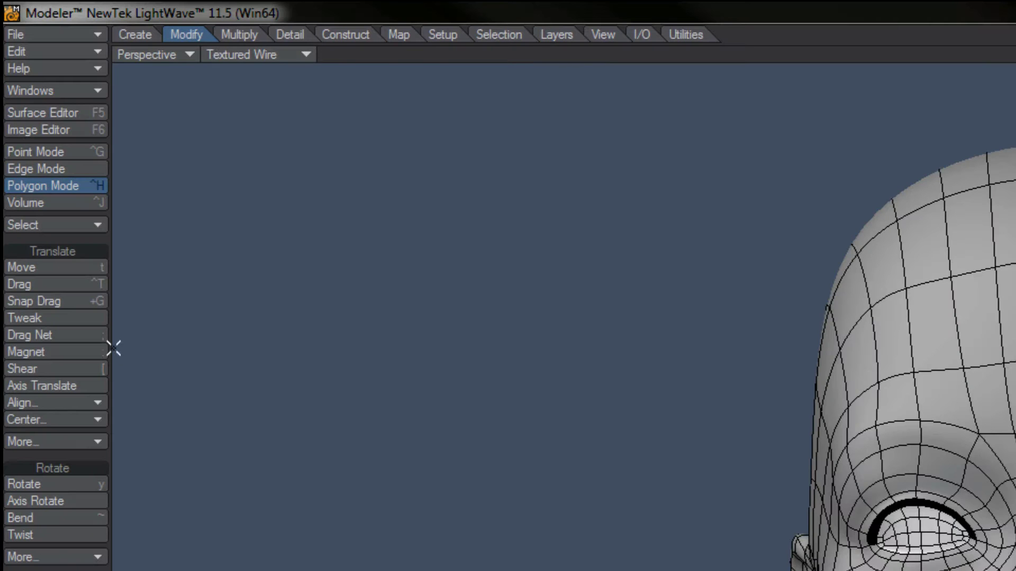
{"action": "left_click", "coordinate": [84, 338]}
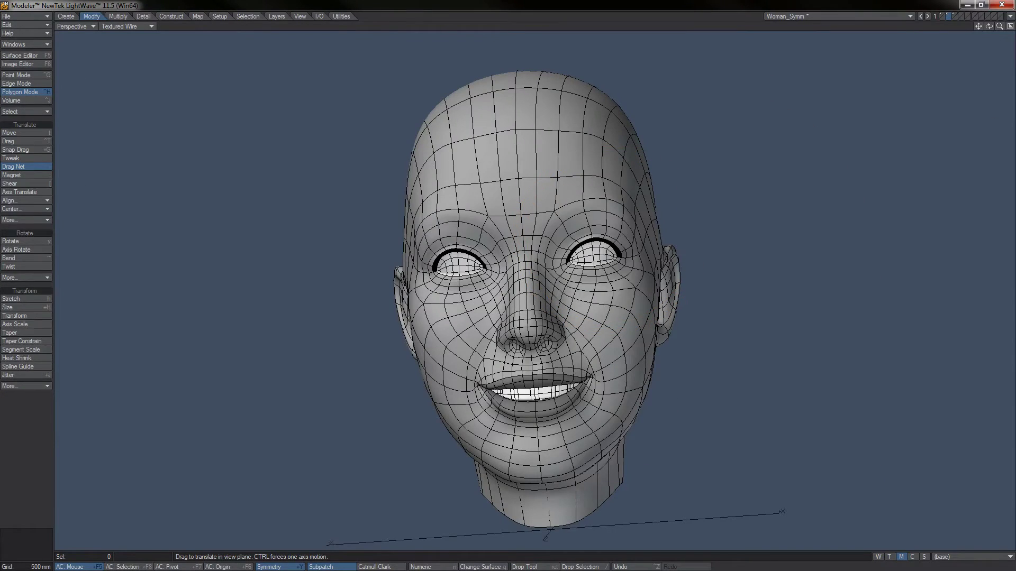
Try a symmetrical Drag Net pull beside the outer eye corner and undo it.
{"action": "mouse_move", "coordinate": [620, 239]}
{"action": "left_mouse_down"}
{"action": "mouse_move", "coordinate": [620, 227]}
{"action": "mouse_move", "coordinate": [623, 249]}
{"action": "mouse_move", "coordinate": [623, 237]}
{"action": "left_mouse_up"}
{"action": "key", "text": "ctrl+z"}
{"action": "left_click_drag", "start_coordinate": [620, 280], "coordinate": [557, 333], "text": "alt"}
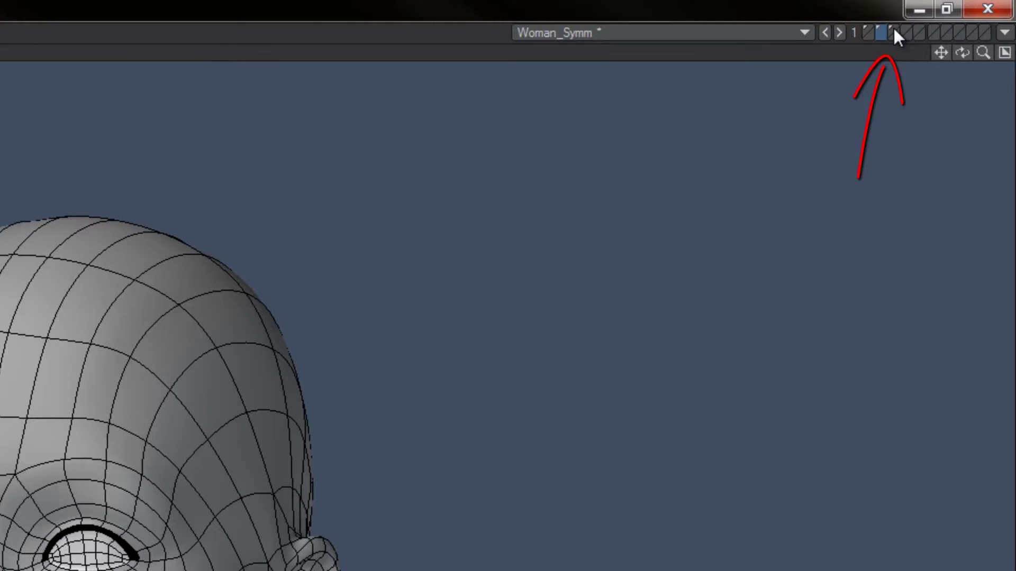
Show the third layer of Woman_Symm and examine the rotated, off-centre head in relation to the axes in all four viewports.
{"action": "left_click", "coordinate": [894, 33]}
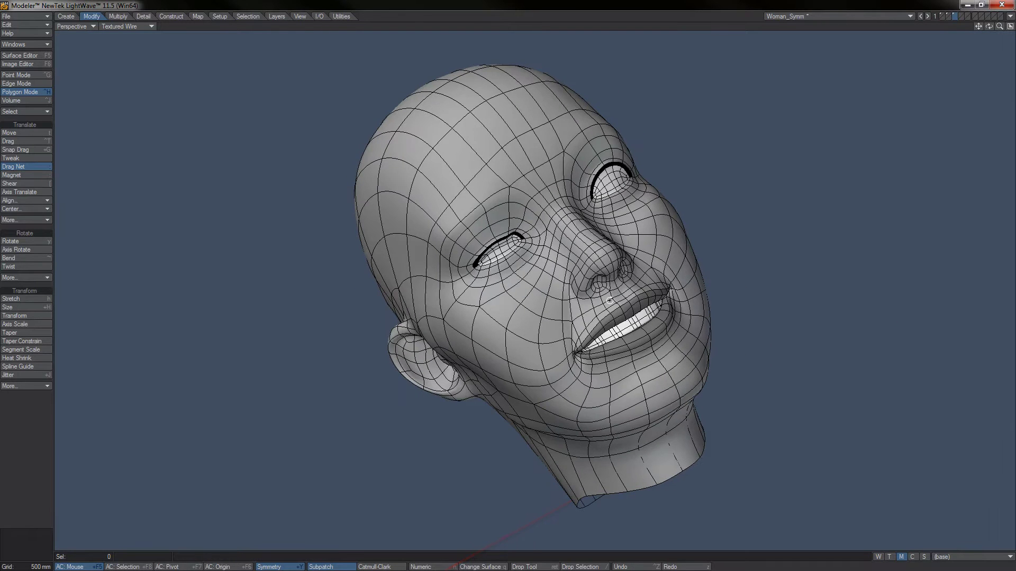
{"action": "key", "text": "a"}
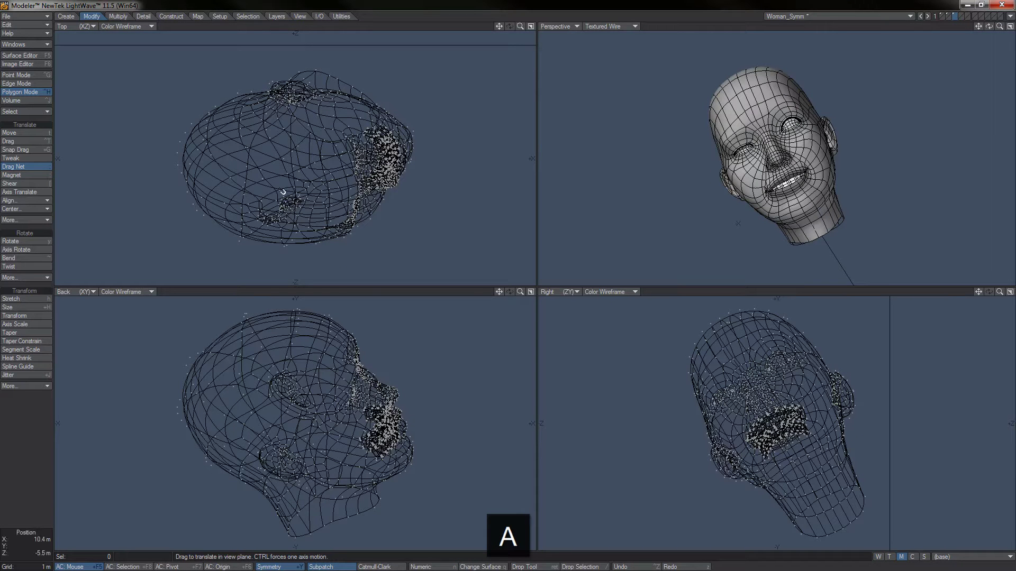
{"action": "scroll", "coordinate": [324, 196], "scroll_direction": "down", "scroll_amount": 4}
{"action": "left_click_drag", "start_coordinate": [242, 166], "coordinate": [261, 161], "text": "alt"}
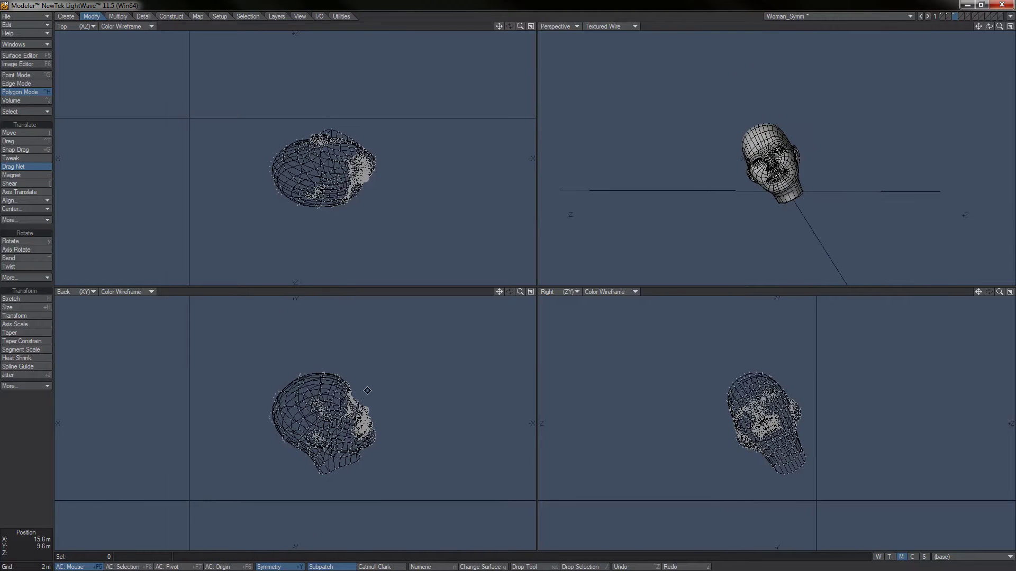
{"action": "left_click_drag", "start_coordinate": [365, 390], "coordinate": [365, 380], "text": "alt"}
{"action": "left_click_drag", "start_coordinate": [315, 172], "coordinate": [328, 172], "text": "ctrl+alt"}
{"action": "left_click_drag", "start_coordinate": [767, 167], "coordinate": [787, 162], "text": "alt"}
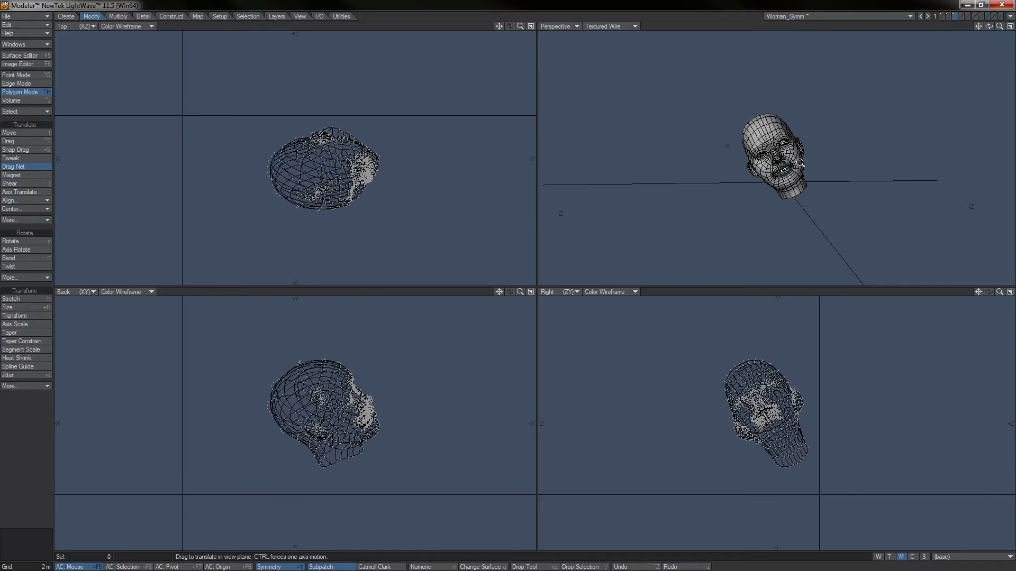
{"action": "scroll", "coordinate": [794, 165], "scroll_direction": "up", "scroll_amount": 5}
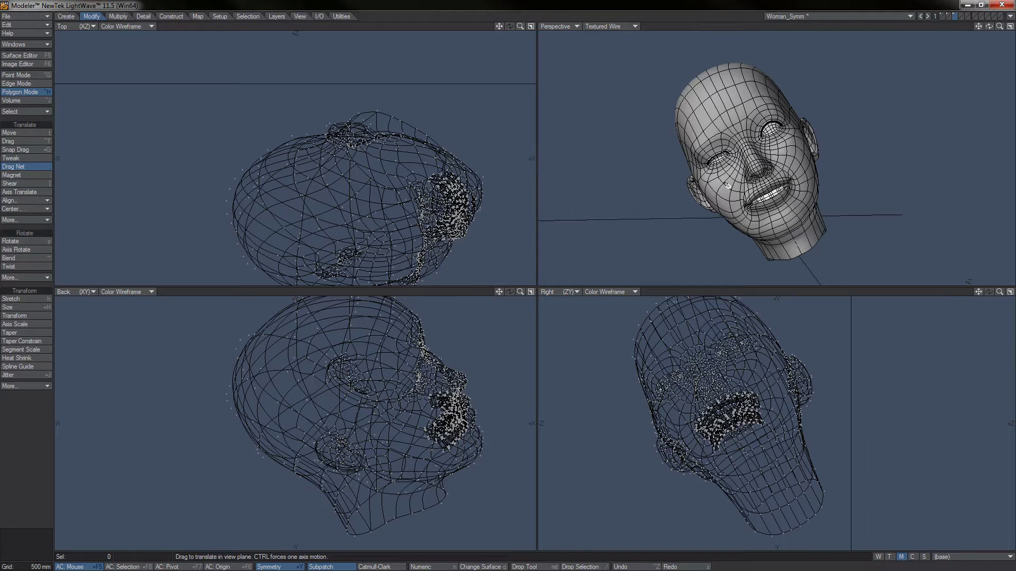
{"action": "left_click_drag", "start_coordinate": [781, 146], "coordinate": [816, 117], "text": "alt"}
{"action": "mouse_move", "coordinate": [754, 136]}
{"action": "left_mouse_down", "text": "alt"}
{"action": "mouse_move", "coordinate": [810, 150]}
{"action": "mouse_move", "coordinate": [734, 148]}
{"action": "mouse_move", "coordinate": [745, 146]}
{"action": "left_mouse_up", "text": "alt"}
{"action": "key", "text": "a"}
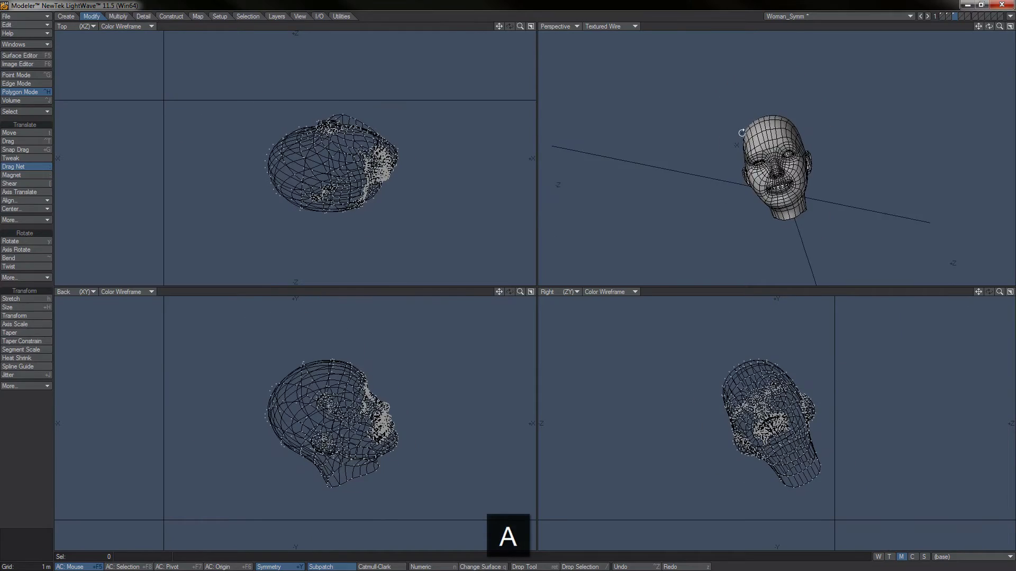
{"action": "left_click_drag", "start_coordinate": [737, 134], "coordinate": [792, 178], "text": "alt"}
{"action": "scroll", "coordinate": [768, 174], "scroll_direction": "up", "scroll_amount": 3}
{"action": "scroll", "coordinate": [767, 172], "scroll_direction": "up", "scroll_amount": 2}
{"action": "scroll", "coordinate": [751, 162], "scroll_direction": "down", "scroll_amount": 4}
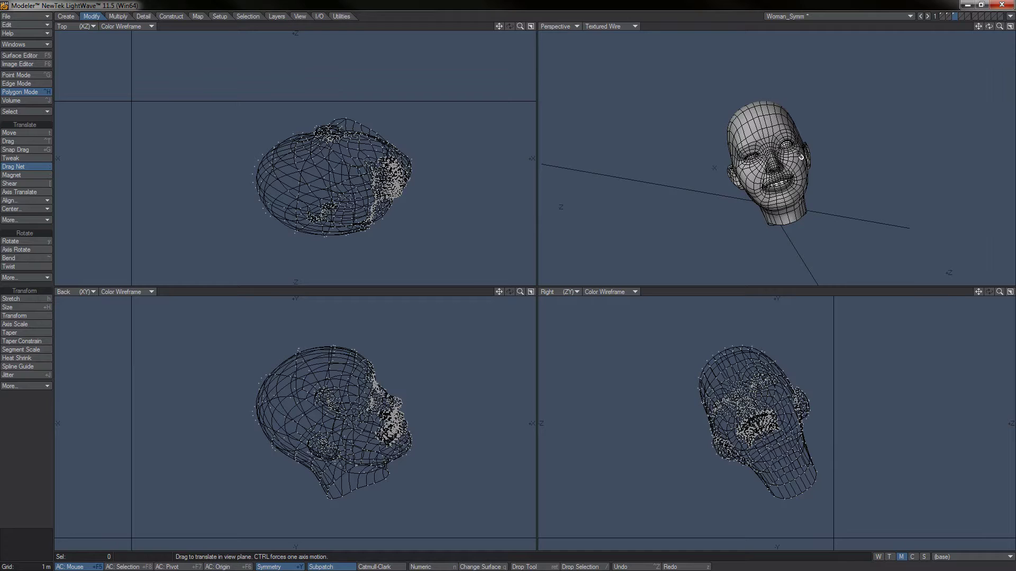
Switch to the Unnamed character object and examine the angled canisters on its back and boots in a single perspective view.
{"action": "left_click", "coordinate": [824, 14]}
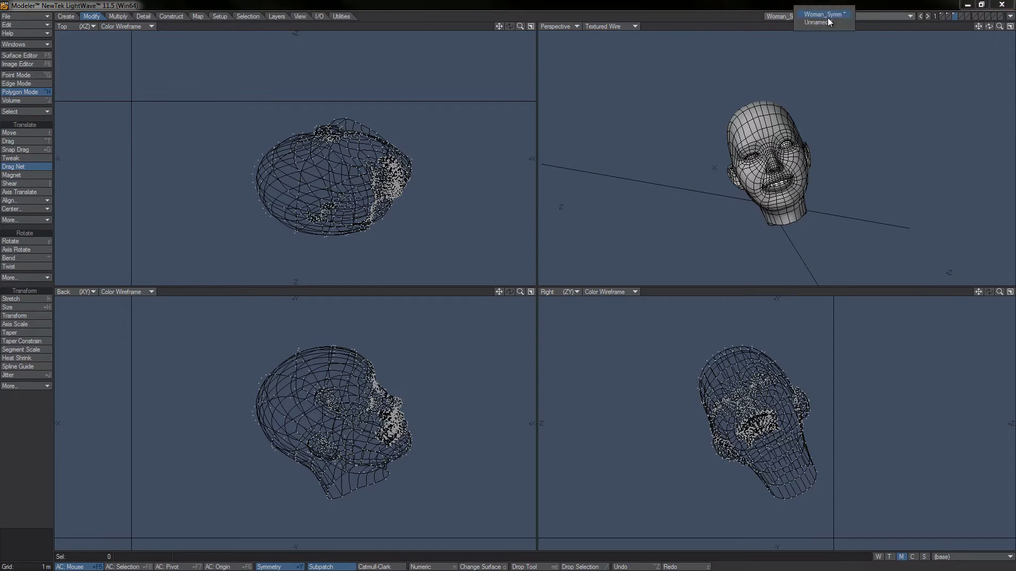
{"action": "left_click", "coordinate": [827, 21]}
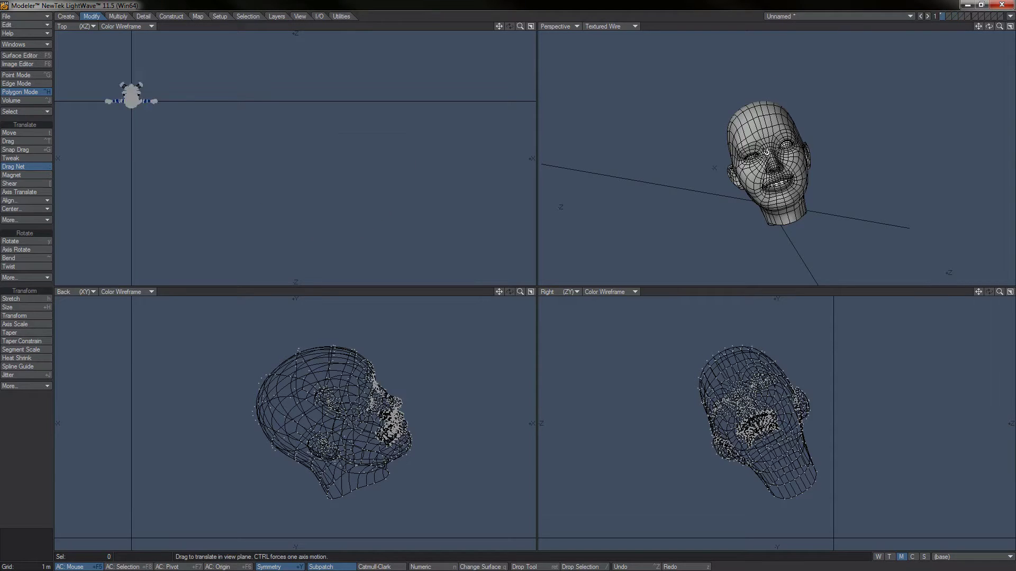
{"action": "key", "text": "0"}
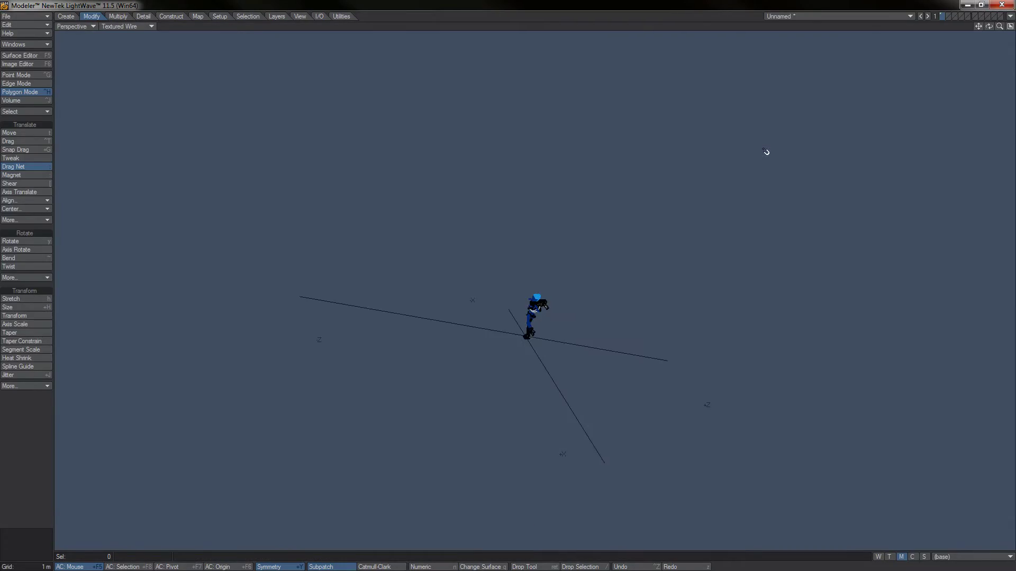
{"action": "key", "text": "a"}
{"action": "left_click_drag", "start_coordinate": [600, 179], "coordinate": [478, 176], "text": "ctrl+alt"}
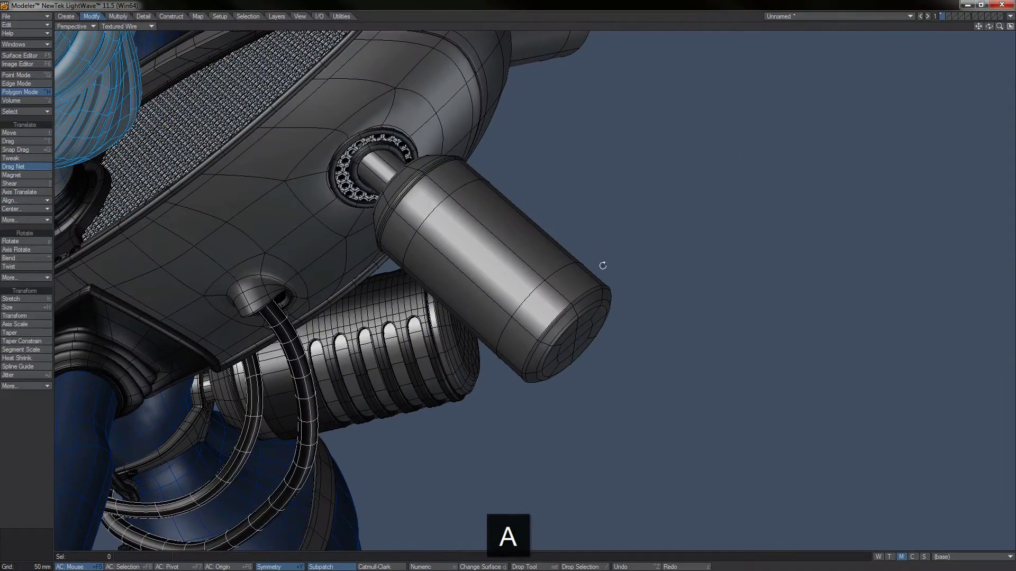
{"action": "left_click_drag", "start_coordinate": [590, 268], "coordinate": [761, 312], "text": "ctrl+alt"}
{"action": "key", "text": "a"}
{"action": "left_click_drag", "start_coordinate": [593, 344], "coordinate": [435, 303], "text": "alt"}
{"action": "key", "text": "a"}
{"action": "left_click_drag", "start_coordinate": [581, 349], "coordinate": [439, 349], "text": "alt"}
{"action": "left_click_drag", "start_coordinate": [535, 474], "coordinate": [572, 281], "text": "ctrl+alt"}
{"action": "left_click_drag", "start_coordinate": [430, 362], "coordinate": [399, 334], "text": "ctrl+alt"}
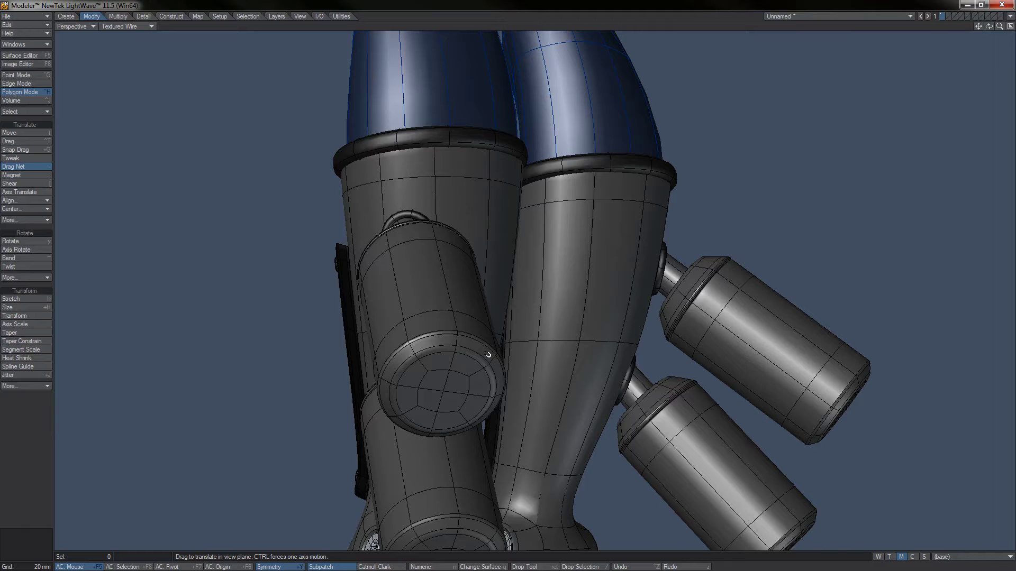
{"action": "key", "text": "a"}
{"action": "left_click_drag", "start_coordinate": [497, 344], "coordinate": [600, 336], "text": "alt"}
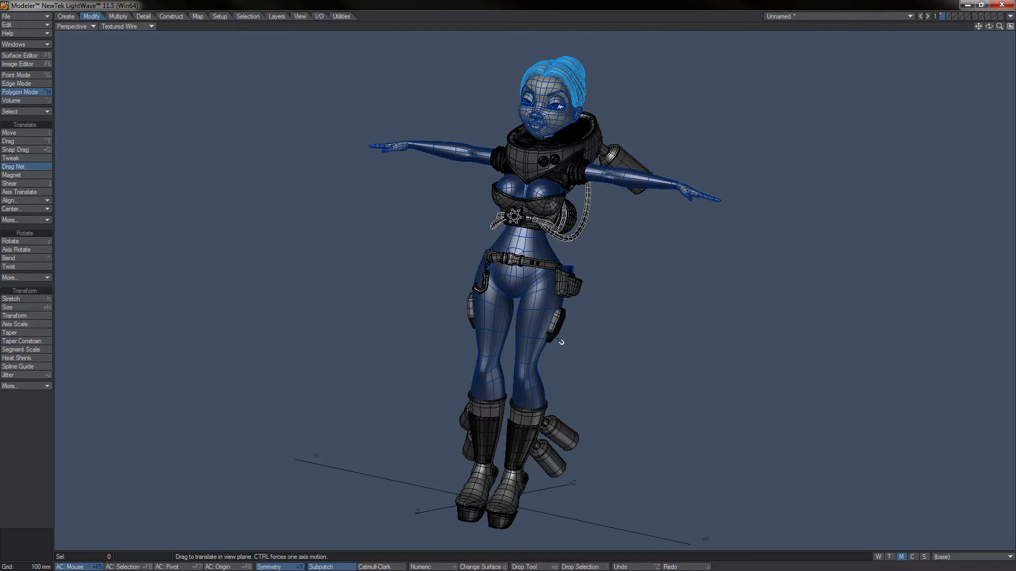
{"action": "left_click_drag", "start_coordinate": [551, 429], "coordinate": [609, 429], "text": "ctrl+alt"}
{"action": "left_click_drag", "start_coordinate": [422, 308], "coordinate": [525, 420], "text": "alt"}
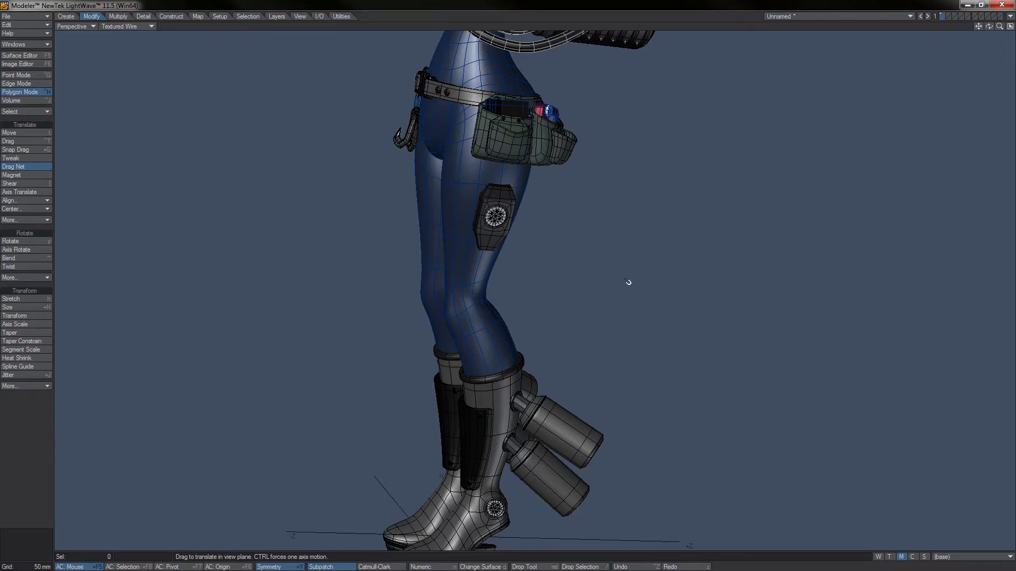
Return to the Woman_Symm object and display the rotated head on its third layer, facing the view.
{"action": "left_click", "coordinate": [788, 16]}
{"action": "left_click", "coordinate": [802, 14]}
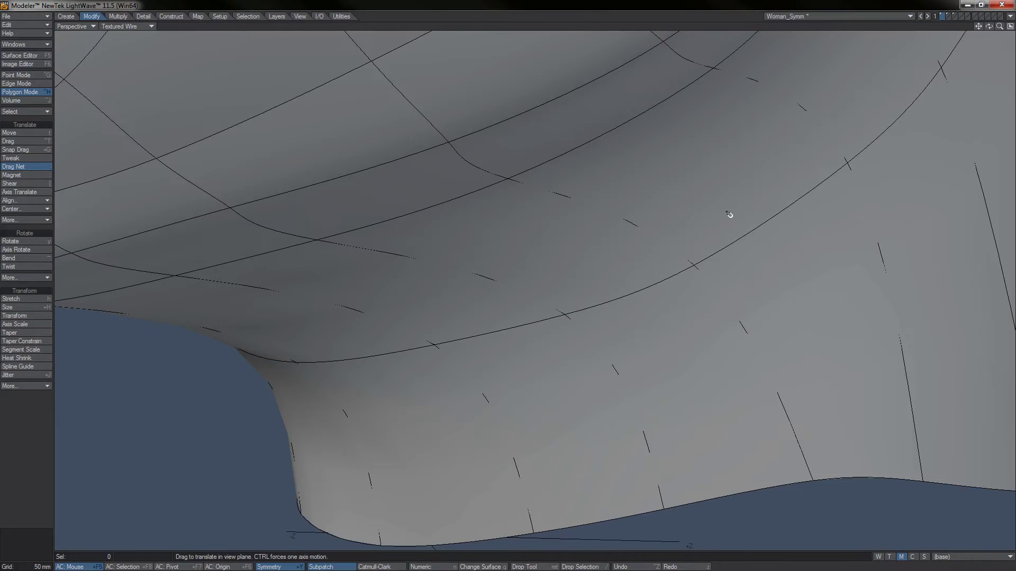
{"action": "key", "text": "a"}
{"action": "left_click_drag", "start_coordinate": [455, 307], "coordinate": [610, 311], "text": "alt"}
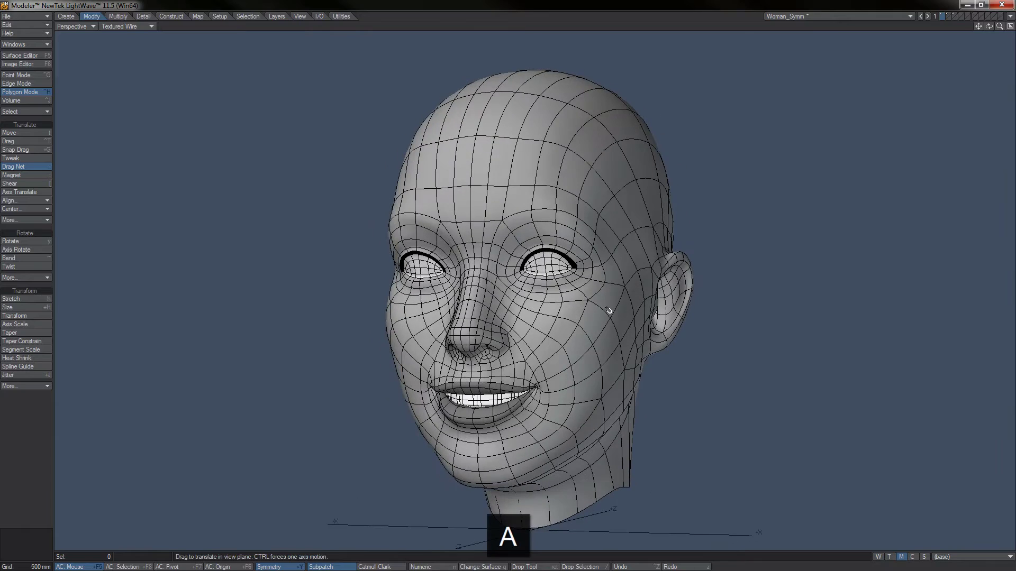
{"action": "left_click", "coordinate": [953, 15]}
{"action": "key", "text": "a"}
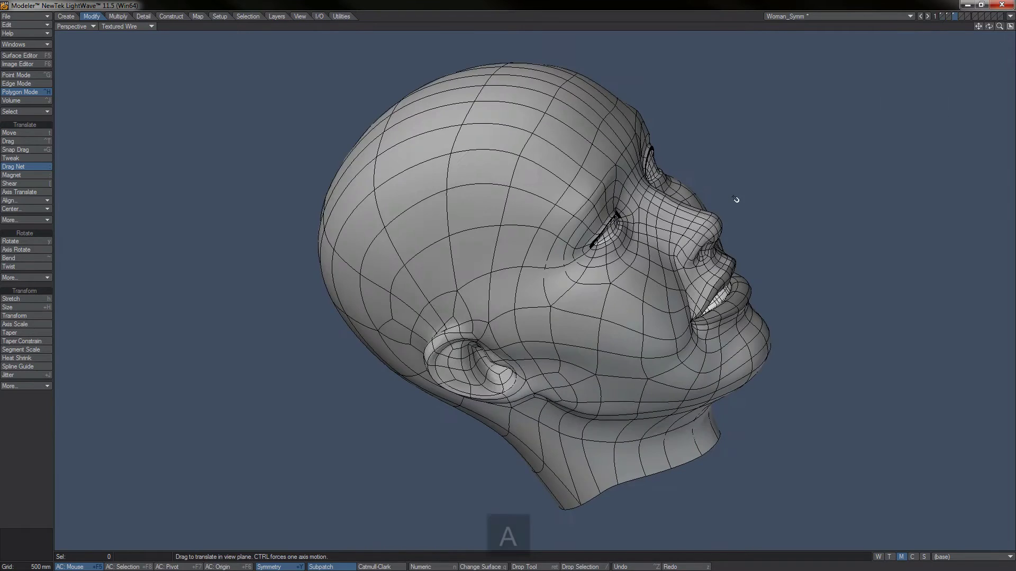
{"action": "mouse_move", "coordinate": [737, 199]}
{"action": "left_mouse_down", "text": "alt"}
{"action": "mouse_move", "coordinate": [615, 218]}
{"action": "mouse_move", "coordinate": [601, 233]}
{"action": "mouse_move", "coordinate": [692, 236]}
{"action": "mouse_move", "coordinate": [565, 257]}
{"action": "mouse_move", "coordinate": [553, 154]}
{"action": "left_mouse_up", "text": "alt"}
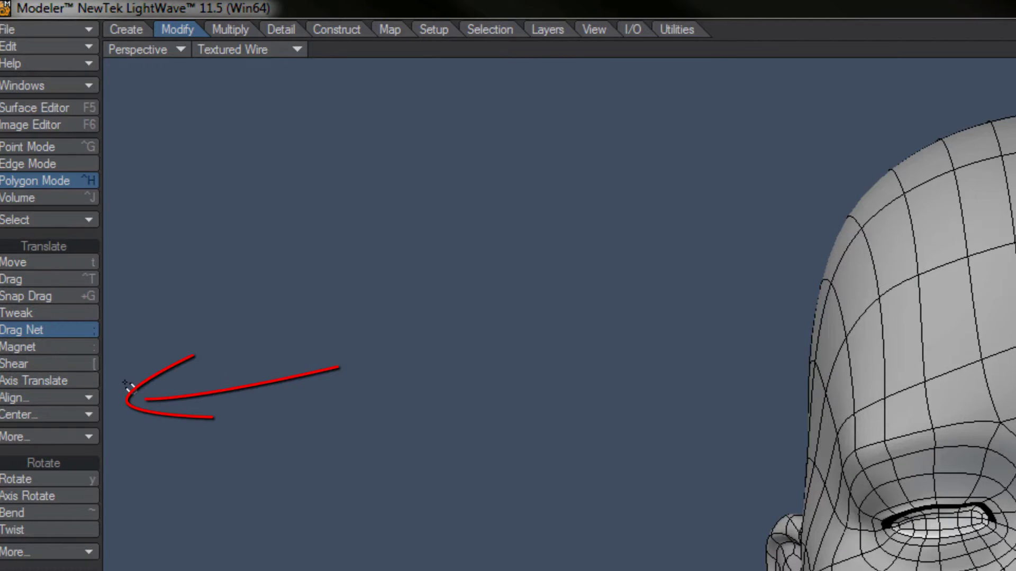
Review the available Align commands and drop the active Drag Net tool.
{"action": "left_click", "coordinate": [59, 399]}
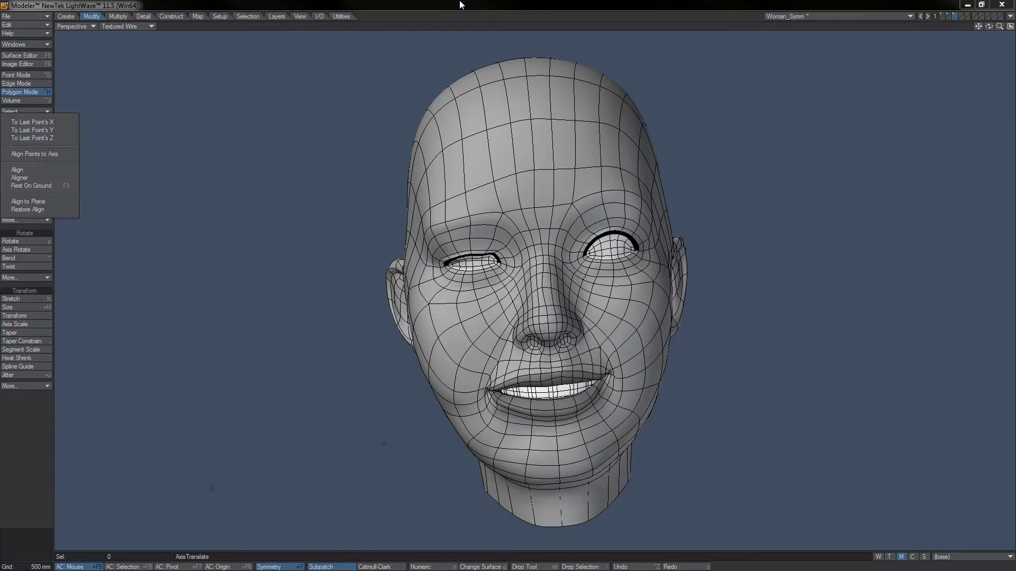
{"action": "left_click", "coordinate": [915, 6]}
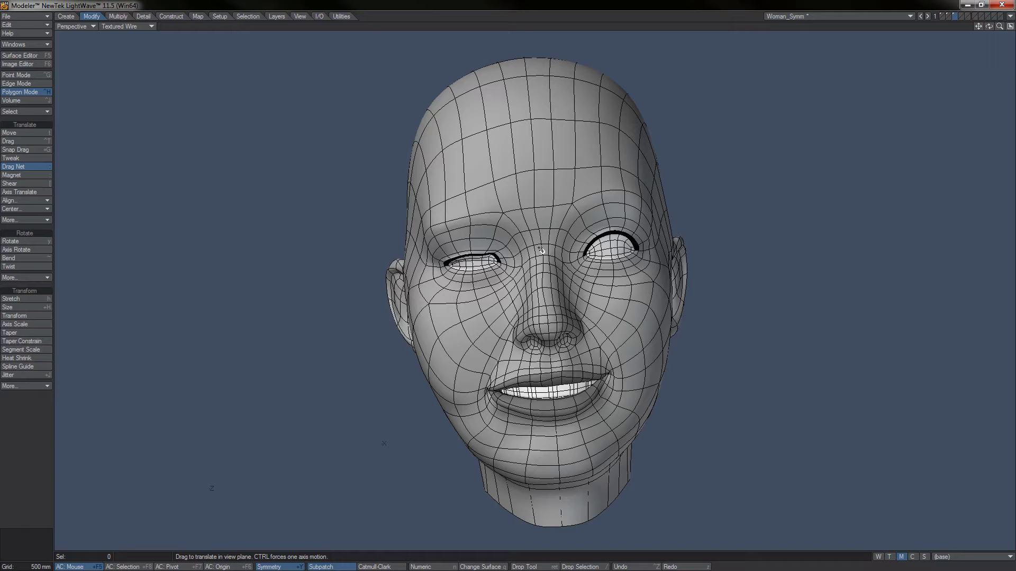
{"action": "left_click_drag", "start_coordinate": [551, 250], "coordinate": [611, 214], "text": "alt"}
{"action": "key", "text": "Return"}
{"action": "left_click", "coordinate": [598, 225]}
{"action": "mouse_move", "coordinate": [562, 275]}
{"action": "left_mouse_down", "text": "alt"}
{"action": "mouse_move", "coordinate": [493, 242]}
{"action": "mouse_move", "coordinate": [555, 262]}
{"action": "left_mouse_up", "text": "alt"}
{"action": "left_click_drag", "start_coordinate": [597, 154], "coordinate": [585, 212]}
{"action": "mouse_move", "coordinate": [577, 249]}
{"action": "left_mouse_down", "text": "alt"}
{"action": "mouse_move", "coordinate": [547, 259]}
{"action": "mouse_move", "coordinate": [587, 265]}
{"action": "left_mouse_up", "text": "alt"}
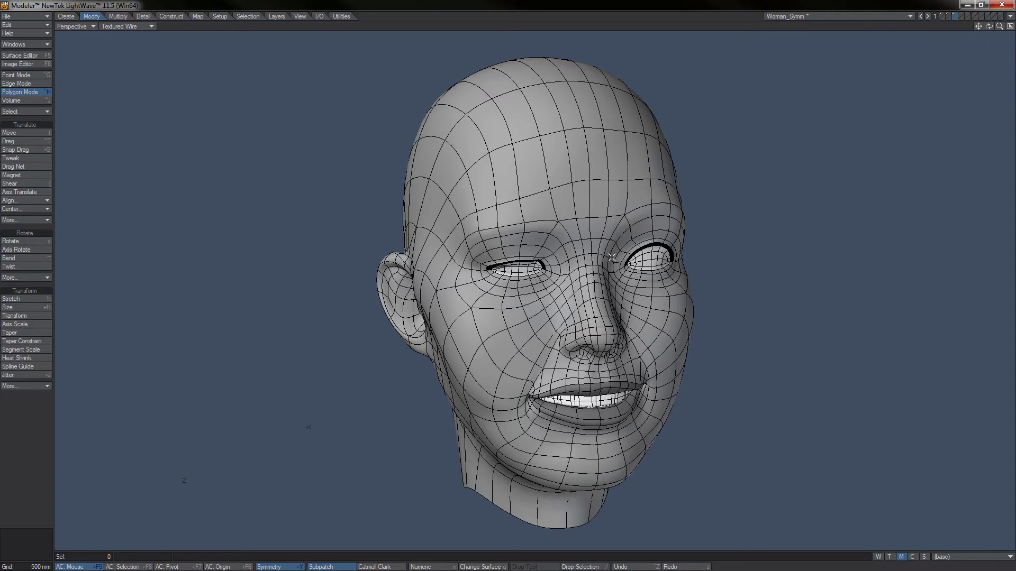
Select four centreline points in Point Mode around the forehead, chin, neck and back of the head, and create a polygon from them.
{"action": "key", "text": "ctrl+g"}
{"action": "left_click_drag", "start_coordinate": [605, 208], "coordinate": [523, 122], "text": "alt"}
{"action": "mouse_move", "coordinate": [582, 459]}
{"action": "left_mouse_down", "text": "alt"}
{"action": "mouse_move", "coordinate": [574, 341]}
{"action": "mouse_move", "coordinate": [799, 283]}
{"action": "mouse_move", "coordinate": [366, 133]}
{"action": "mouse_move", "coordinate": [547, 404]}
{"action": "left_mouse_up", "text": "alt"}
{"action": "left_click", "coordinate": [580, 381]}
{"action": "left_click_drag", "start_coordinate": [476, 292], "coordinate": [462, 196], "text": "alt"}
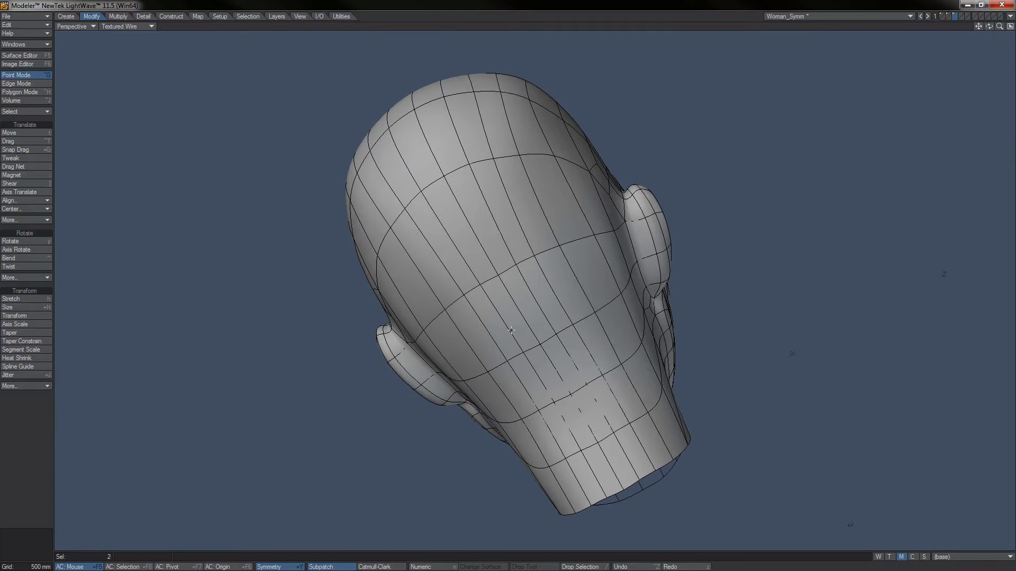
{"action": "left_click_drag", "start_coordinate": [549, 334], "coordinate": [432, 208], "text": "alt"}
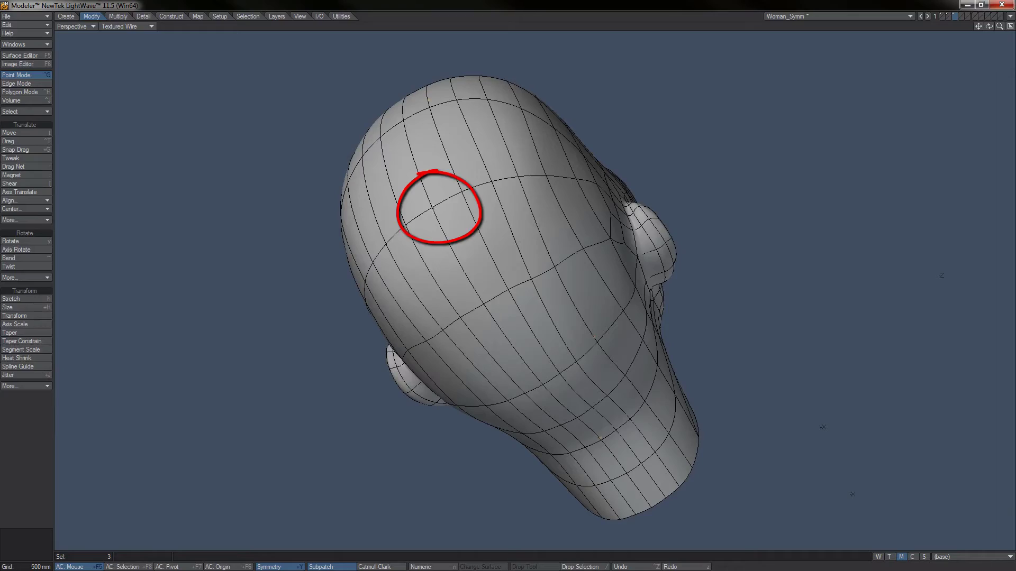
{"action": "mouse_move", "coordinate": [455, 278]}
{"action": "left_mouse_down", "text": "alt"}
{"action": "mouse_move", "coordinate": [567, 287]}
{"action": "mouse_move", "coordinate": [529, 330]}
{"action": "left_mouse_up", "text": "alt"}
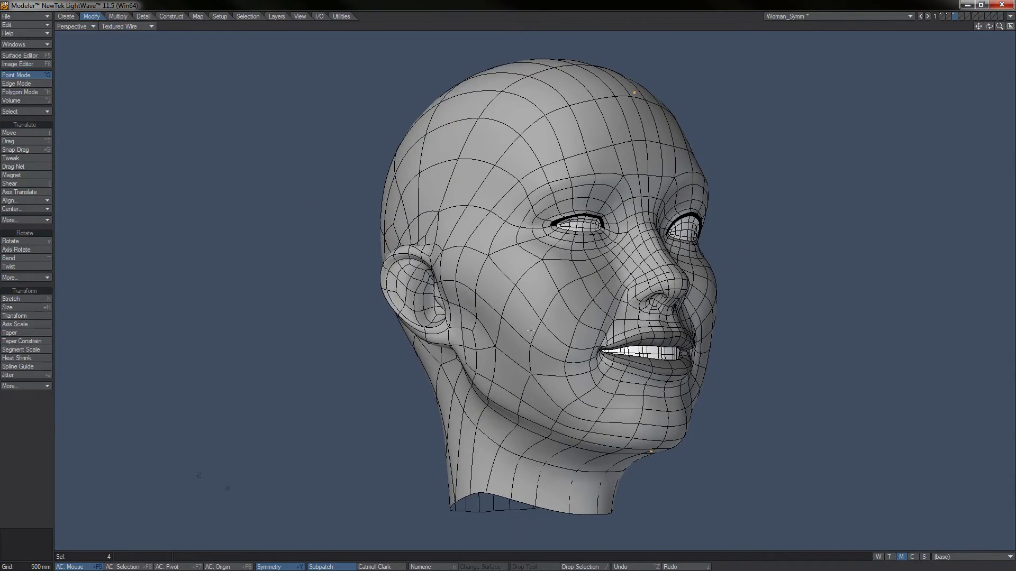
{"action": "key", "text": "p"}
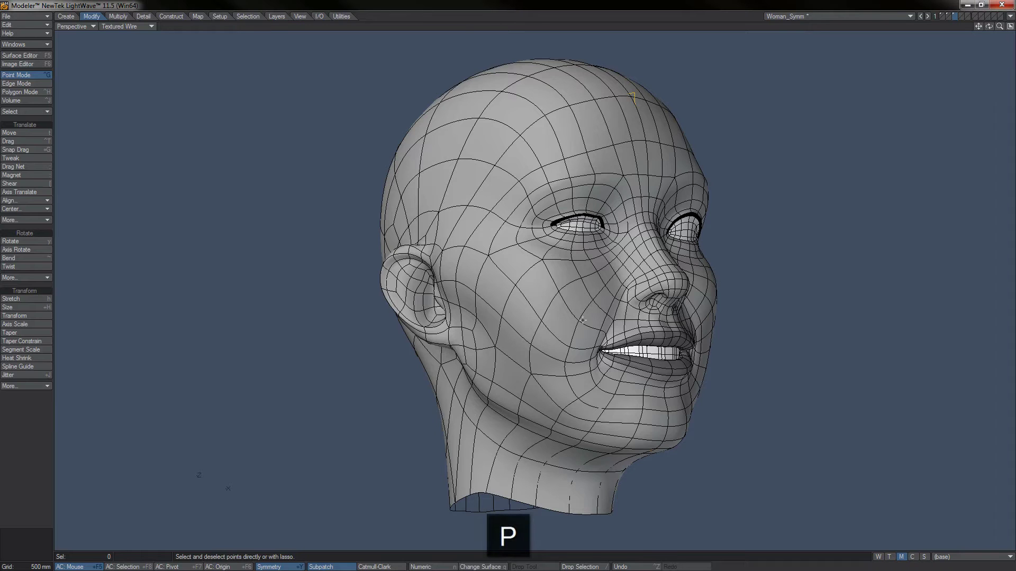
Select the new centreline polygon in Polygon Mode and straighten the rotated head with Align to Plane.
{"action": "left_click_drag", "start_coordinate": [698, 252], "coordinate": [560, 293], "text": "alt"}
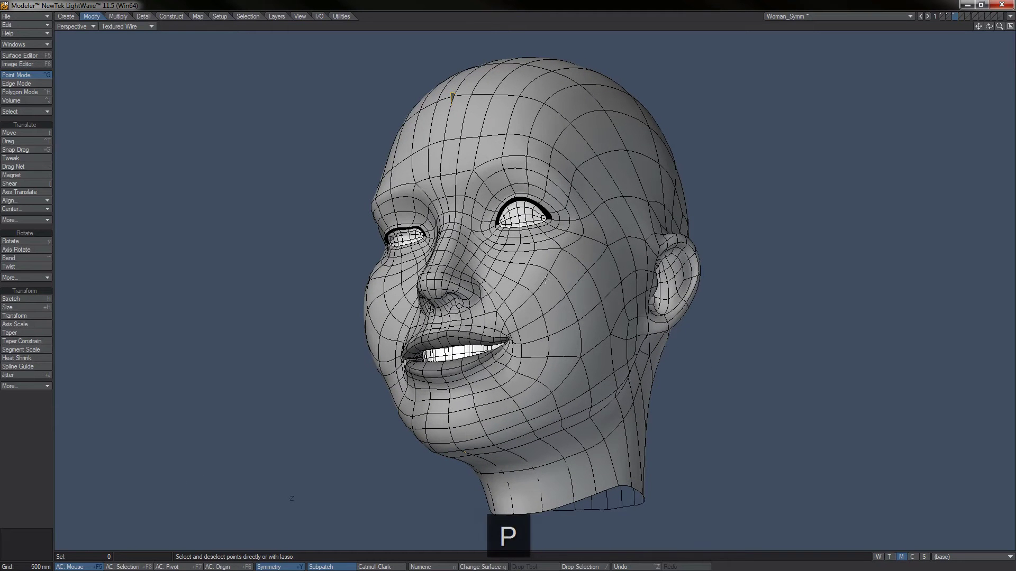
{"action": "key", "text": "space"}
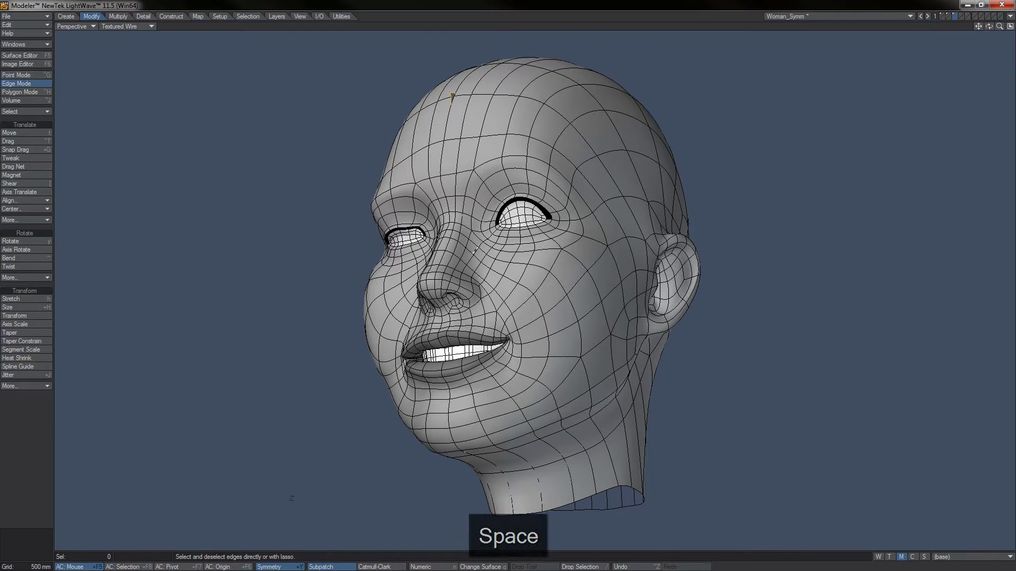
{"action": "left_click_drag", "start_coordinate": [597, 292], "coordinate": [570, 260], "text": "alt"}
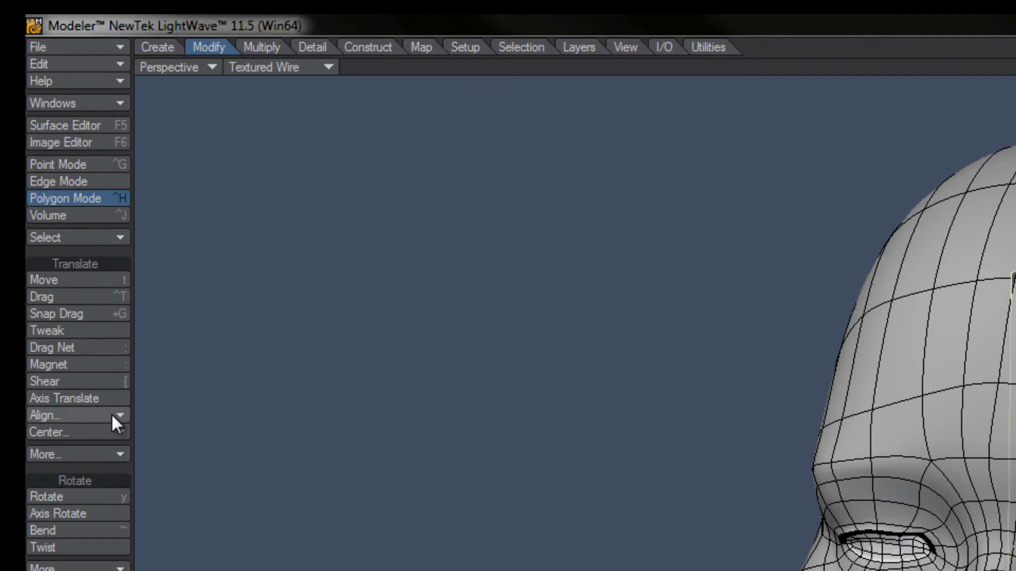
{"action": "left_click", "coordinate": [112, 415]}
{"action": "left_click", "coordinate": [131, 418]}
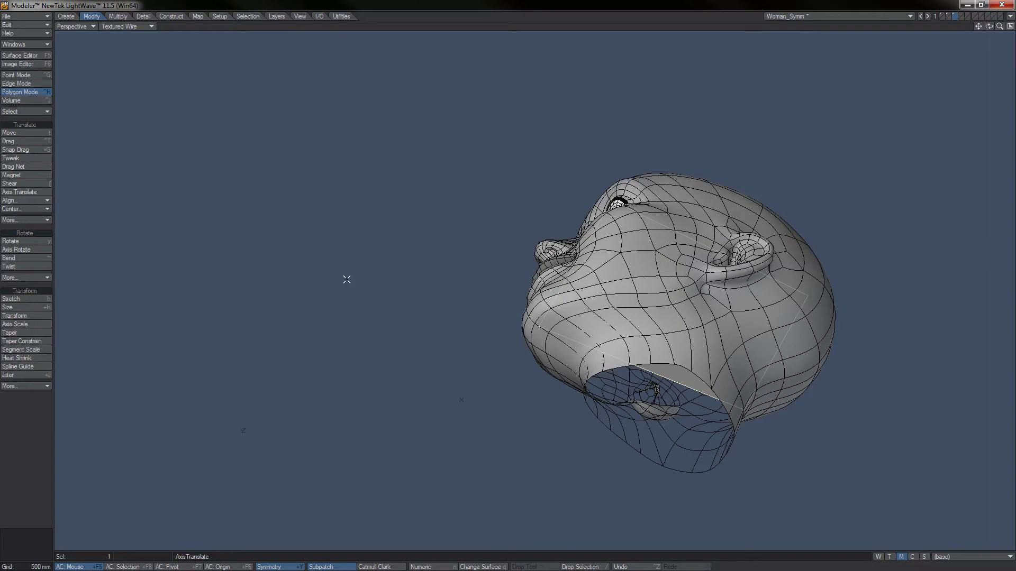
Examine how the aligned head and its centreline polygon sit relative to the axes in the four-viewport layout.
{"action": "left_click_drag", "start_coordinate": [462, 286], "coordinate": [617, 292], "text": "alt"}
{"action": "key", "text": "a"}
{"action": "key", "text": "0"}
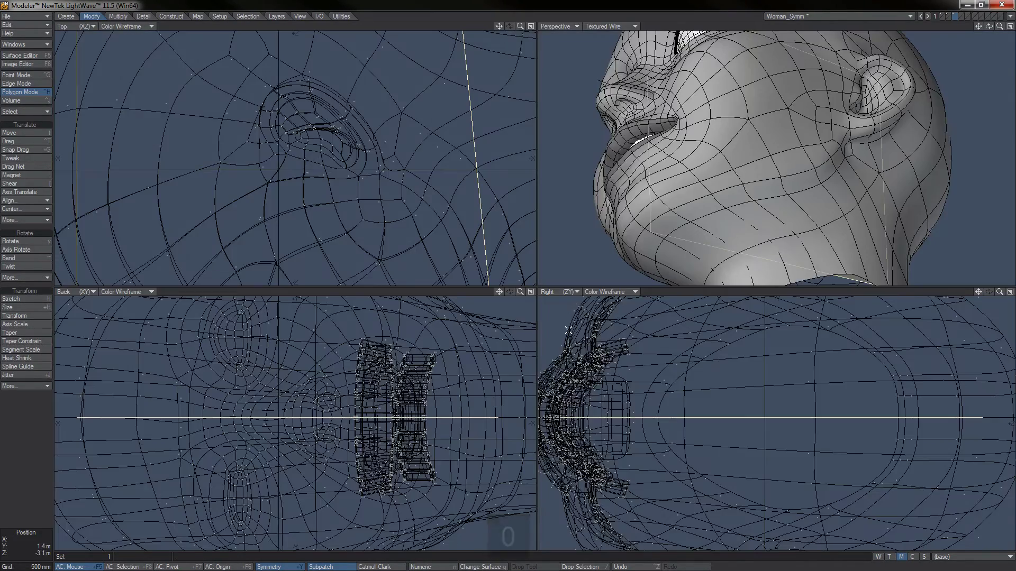
{"action": "key", "text": "a"}
{"action": "key", "text": "a"}
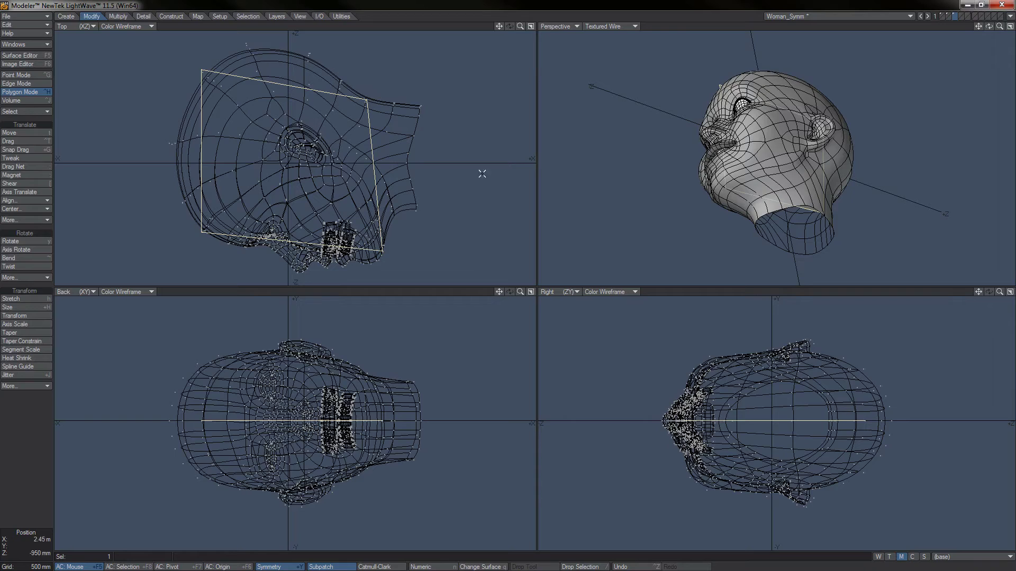
{"action": "left_click_drag", "start_coordinate": [663, 137], "coordinate": [781, 162], "text": "alt"}
{"action": "scroll", "coordinate": [783, 175], "scroll_direction": "up", "scroll_amount": 3}
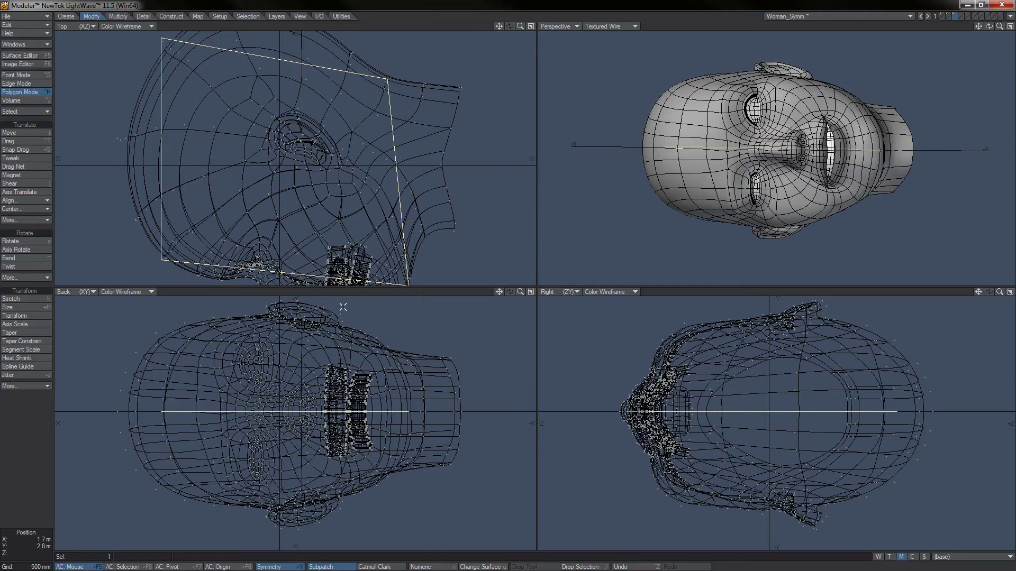
{"action": "mouse_move", "coordinate": [290, 408]}
{"action": "left_mouse_down"}
{"action": "mouse_move", "coordinate": [287, 348]}
{"action": "mouse_move", "coordinate": [310, 365]}
{"action": "left_mouse_up"}
{"action": "scroll", "coordinate": [756, 144], "scroll_direction": "up", "scroll_amount": 3}
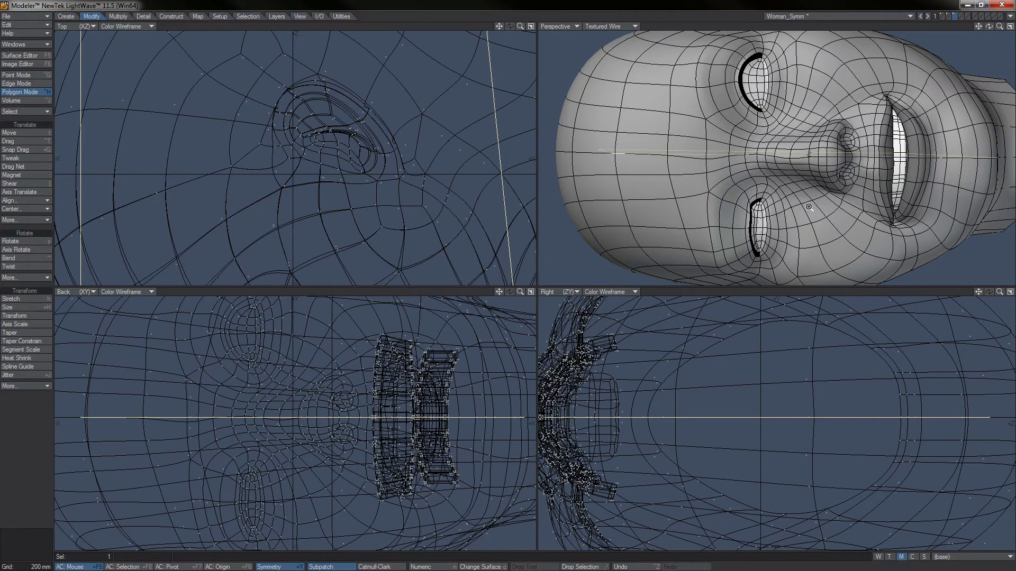
Select all polygons of the half of the head below the centreline in the Back view.
{"action": "key", "text": "a"}
{"action": "left_click_drag", "start_coordinate": [343, 478], "coordinate": [361, 419], "text": "ctrl+alt"}
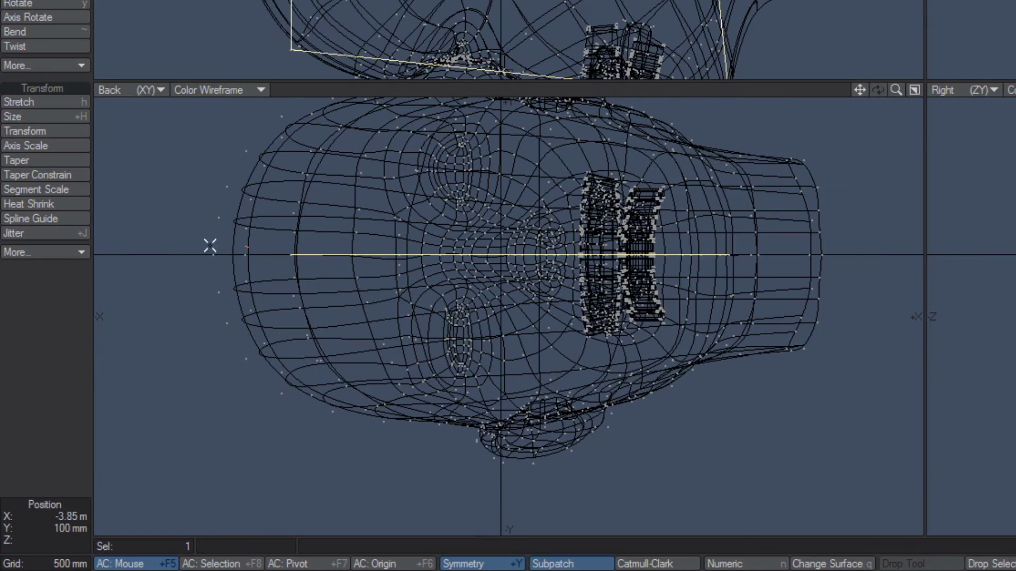
{"action": "mouse_move", "coordinate": [210, 246]}
{"action": "left_mouse_down"}
{"action": "mouse_move", "coordinate": [395, 505]}
{"action": "mouse_move", "coordinate": [857, 417]}
{"action": "mouse_move", "coordinate": [875, 267]}
{"action": "mouse_move", "coordinate": [819, 249]}
{"action": "mouse_move", "coordinate": [762, 246]}
{"action": "left_mouse_up"}
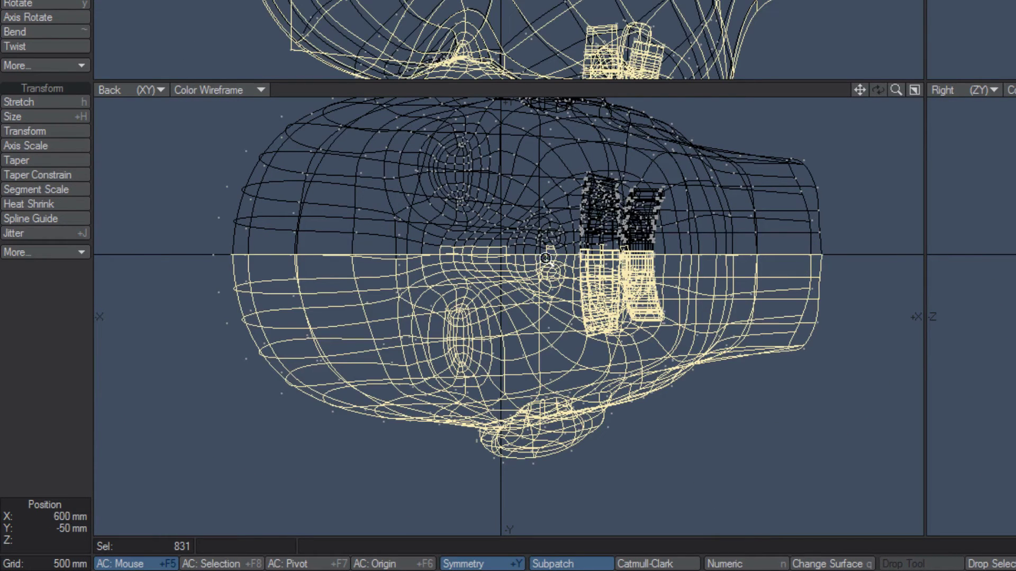
Remove the stray polygons above the centreline from the selection in the Back view, keeping only the lower half selected.
{"action": "scroll", "coordinate": [555, 259], "scroll_direction": "up", "scroll_amount": 3}
{"action": "left_click_drag", "start_coordinate": [686, 272], "coordinate": [731, 272], "text": "ctrl+alt"}
{"action": "left_click_drag", "start_coordinate": [264, 221], "coordinate": [571, 227]}
{"action": "mouse_move", "coordinate": [552, 182]}
{"action": "left_mouse_down", "text": "alt"}
{"action": "mouse_move", "coordinate": [380, 181]}
{"action": "mouse_move", "coordinate": [397, 200]}
{"action": "mouse_move", "coordinate": [342, 209]}
{"action": "mouse_move", "coordinate": [498, 196]}
{"action": "mouse_move", "coordinate": [483, 205]}
{"action": "mouse_move", "coordinate": [648, 210]}
{"action": "left_mouse_up", "text": "alt"}
{"action": "scroll", "coordinate": [380, 181], "scroll_direction": "up", "scroll_amount": 1}
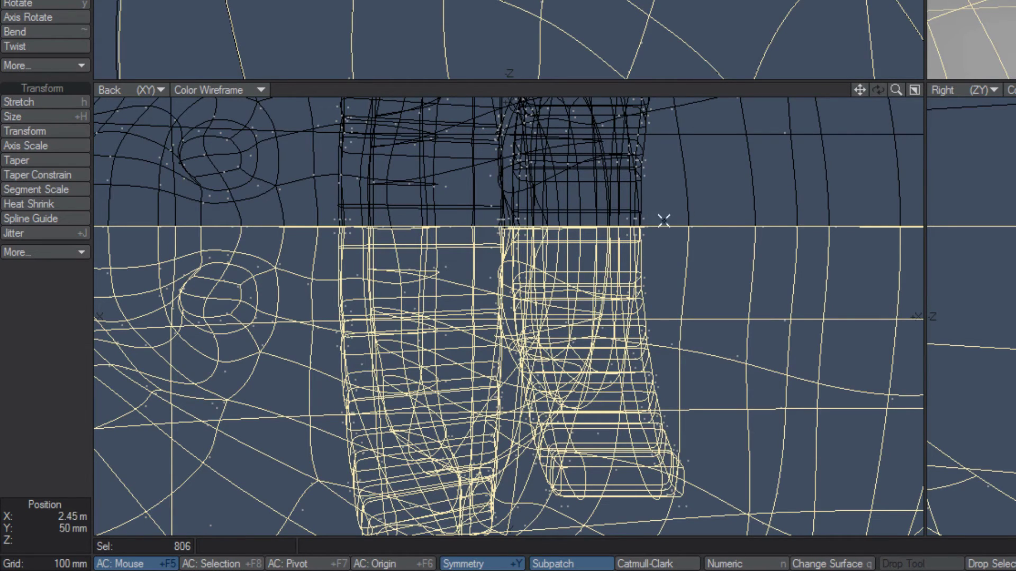
{"action": "left_click_drag", "start_coordinate": [654, 283], "coordinate": [222, 238], "text": "ctrl+alt"}
{"action": "left_click_drag", "start_coordinate": [601, 296], "coordinate": [577, 314], "text": "ctrl+alt"}
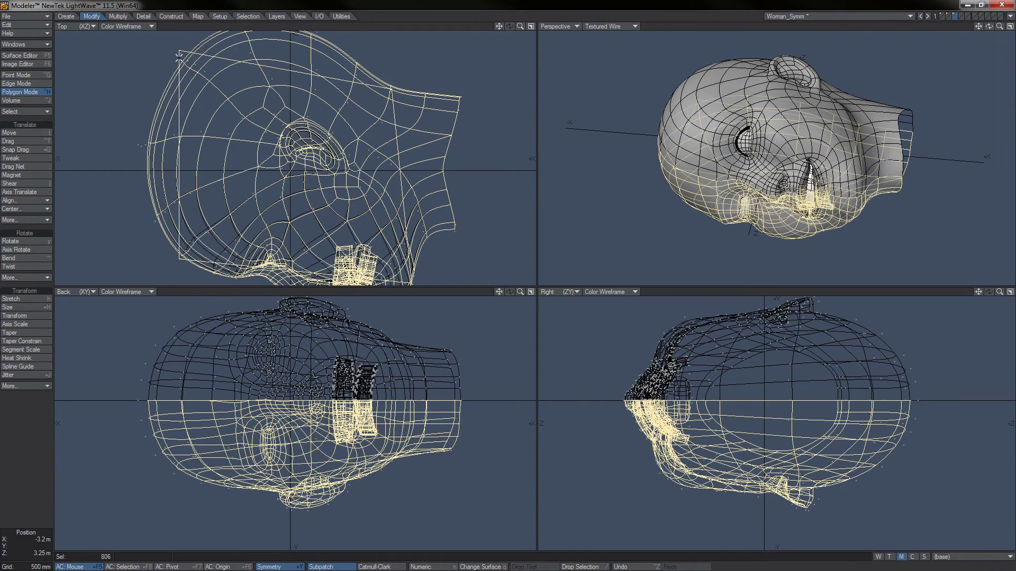
Flatten the selected half onto the centreline with Set Value at Y 0 m and delete the flattened polygons.
{"action": "key", "text": "v"}
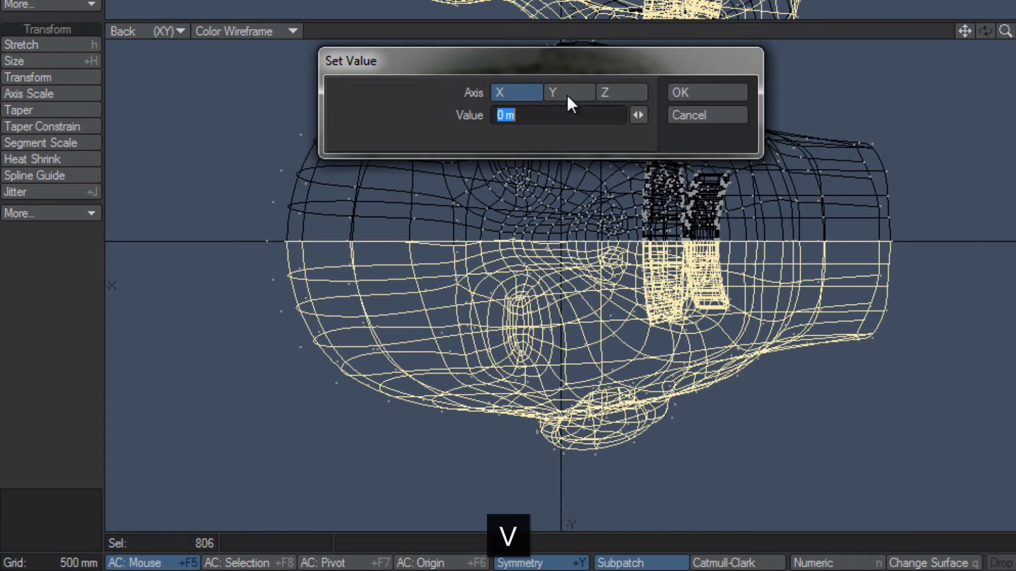
{"action": "left_click", "coordinate": [293, 324]}
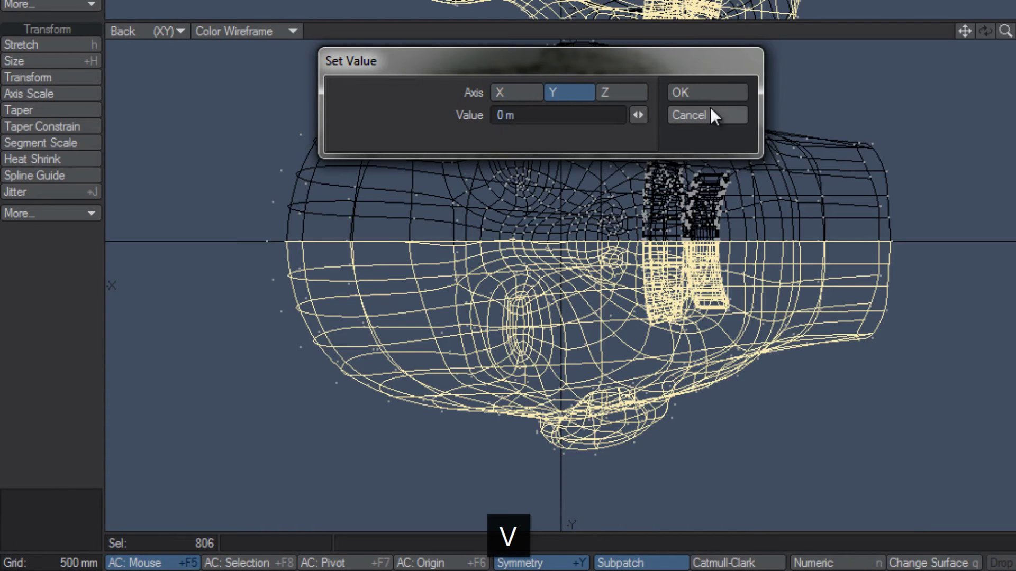
{"action": "left_click", "coordinate": [701, 92]}
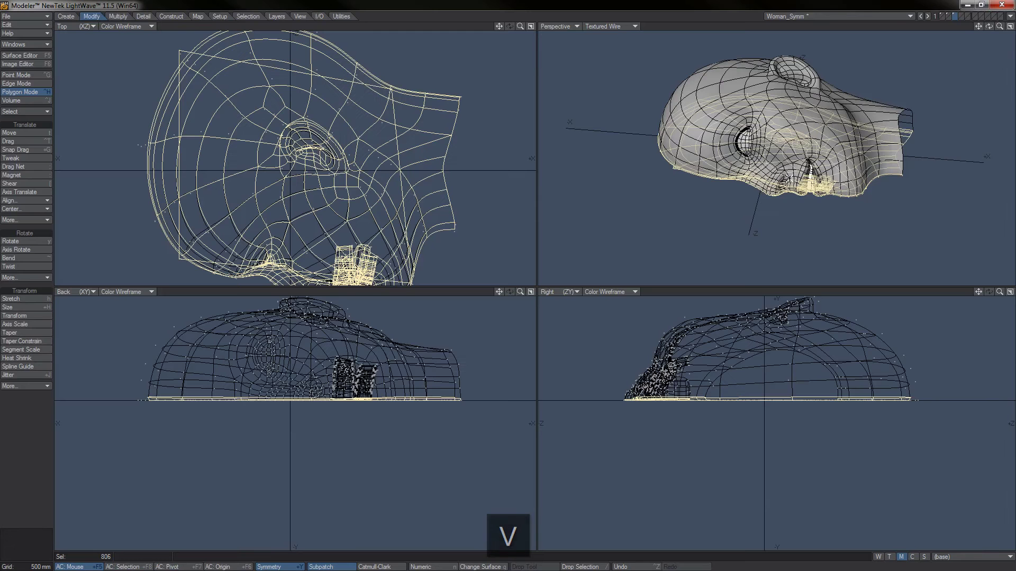
{"action": "left_click_drag", "start_coordinate": [778, 167], "coordinate": [787, 145], "text": "alt"}
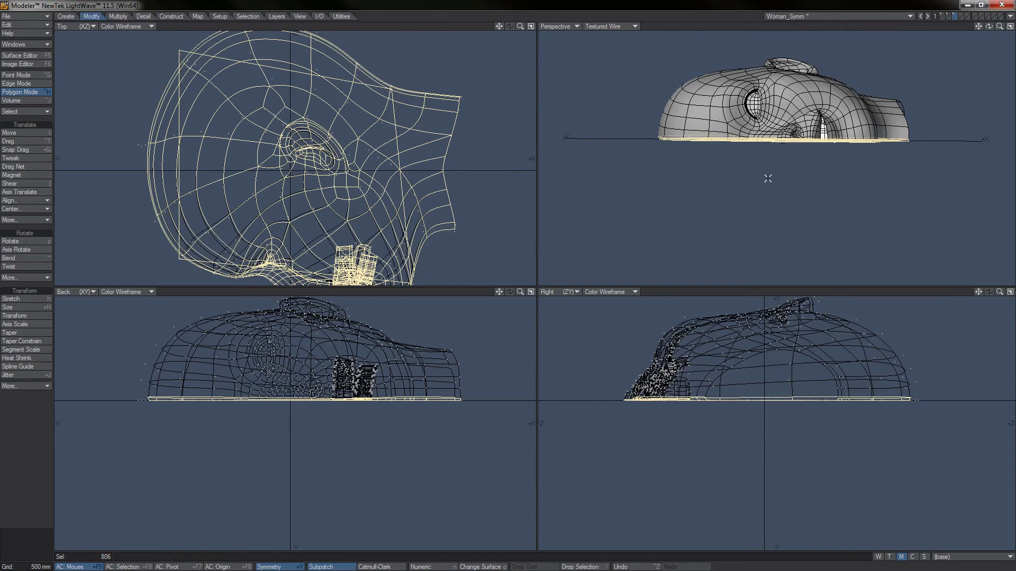
{"action": "key", "text": "slash"}
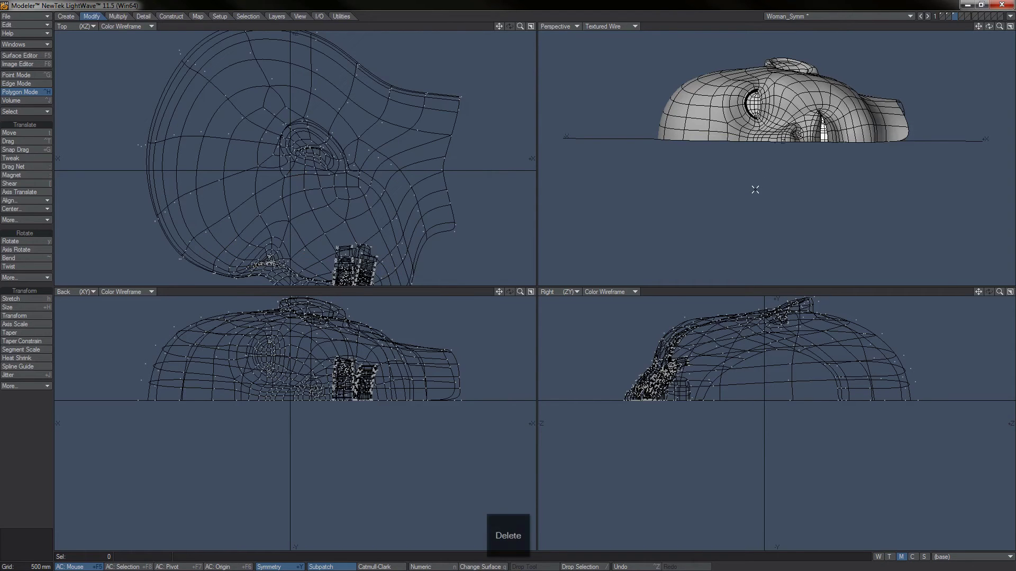
Mirror the remaining half of the head across the Y axis, centred at 0 m with Merge Points enabled.
{"action": "key", "text": "shift+v"}
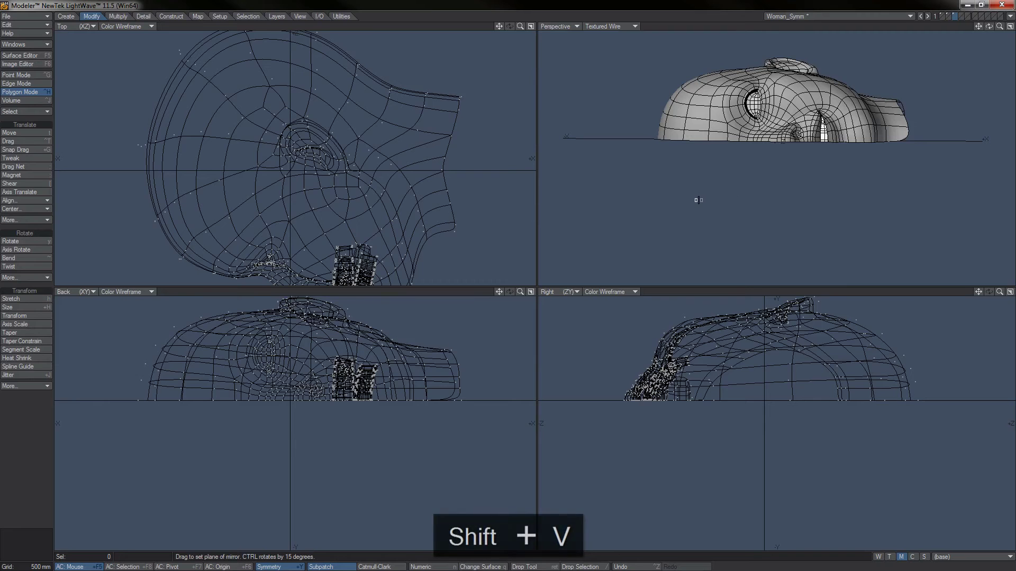
{"action": "key", "text": "n"}
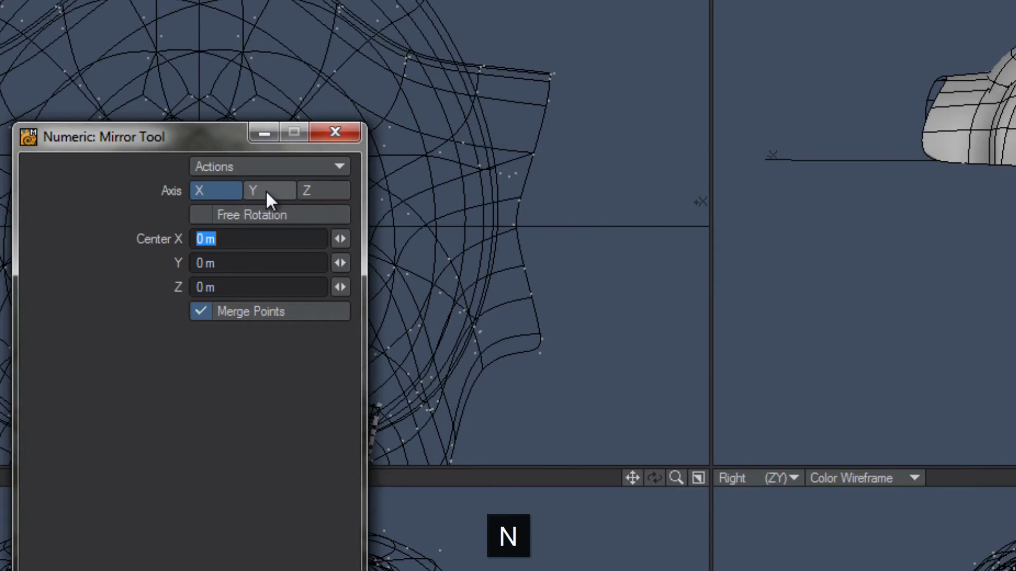
{"action": "left_click", "coordinate": [266, 190]}
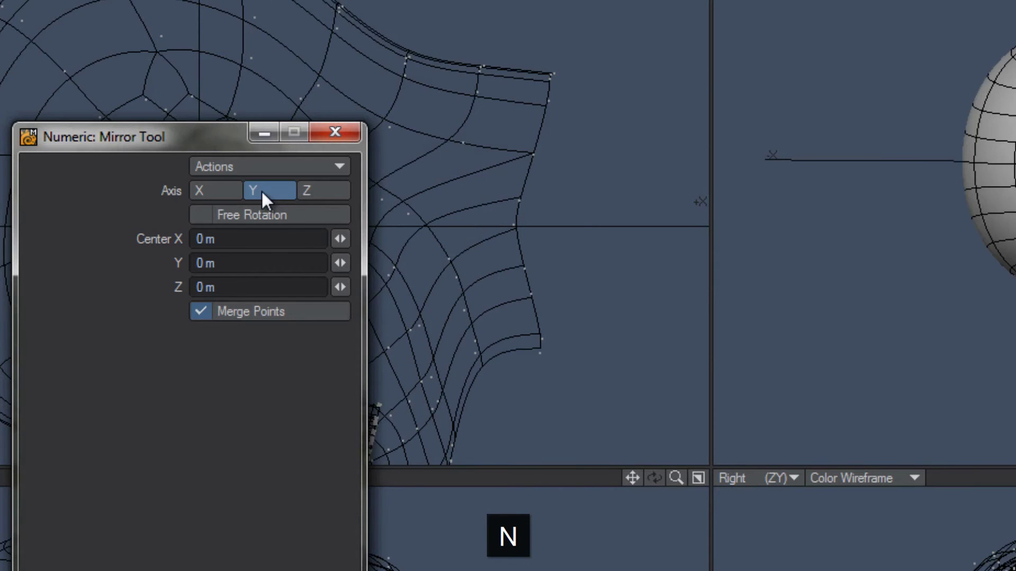
{"action": "left_click", "coordinate": [350, 138]}
{"action": "key", "text": "space"}
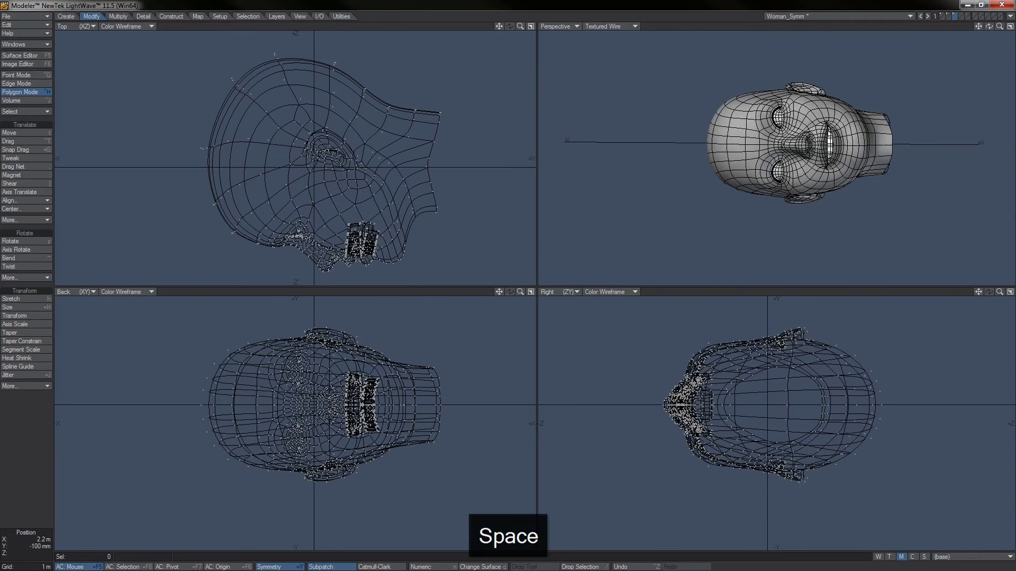
{"action": "mouse_move", "coordinate": [783, 158]}
{"action": "left_mouse_down", "text": "alt"}
{"action": "mouse_move", "coordinate": [702, 189]}
{"action": "mouse_move", "coordinate": [746, 178]}
{"action": "mouse_move", "coordinate": [833, 184]}
{"action": "mouse_move", "coordinate": [780, 160]}
{"action": "left_mouse_up", "text": "alt"}
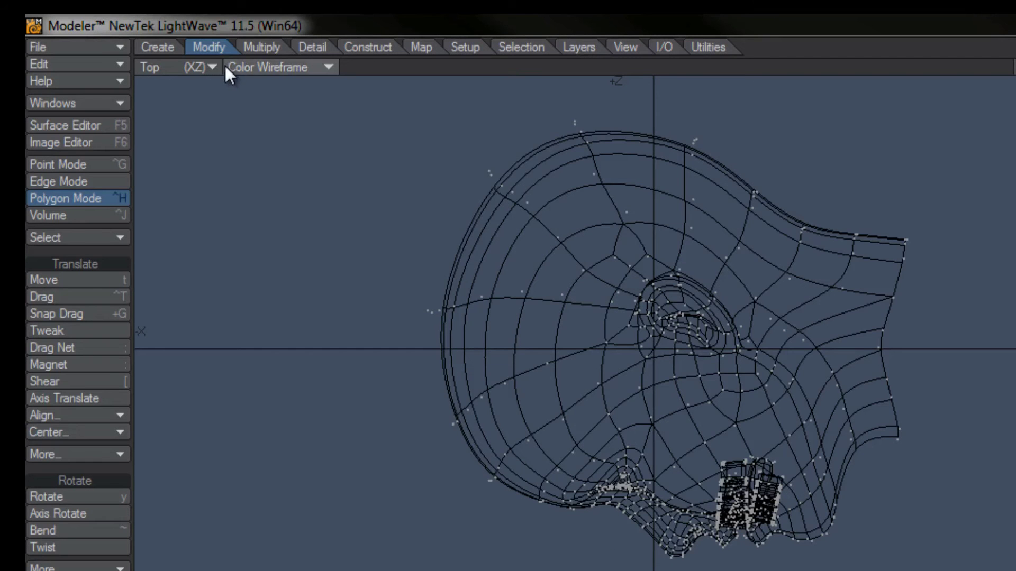
Return the mirrored head to its original rotated placement with Restore Align.
{"action": "left_click", "coordinate": [83, 417]}
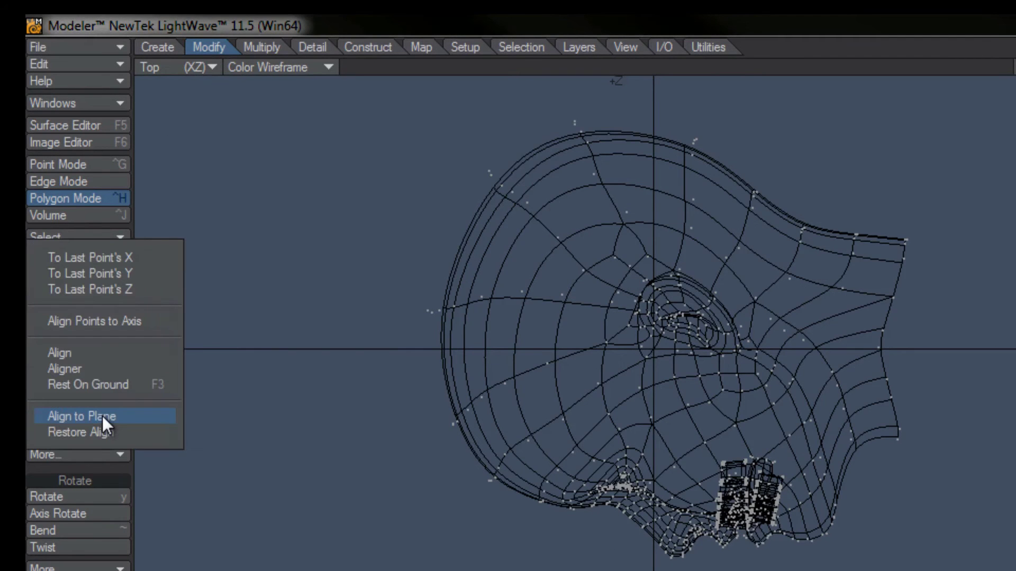
{"action": "left_click", "coordinate": [128, 432]}
{"action": "key", "text": "a"}
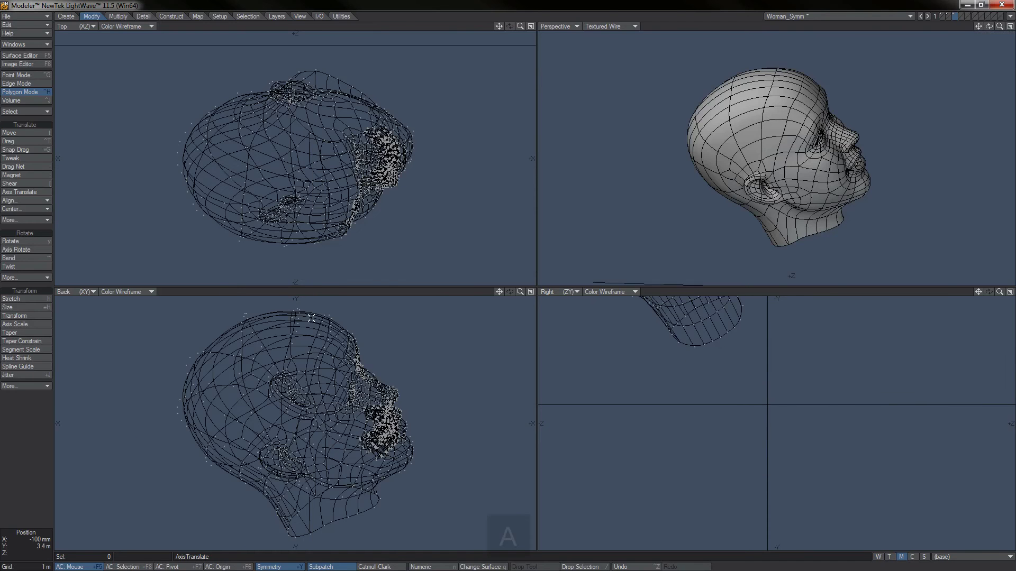
Examine the restored head's facial symmetry and its off-axis placement from several angles in the perspective view.
{"action": "mouse_move", "coordinate": [803, 184]}
{"action": "left_mouse_down", "text": "alt"}
{"action": "mouse_move", "coordinate": [851, 153]}
{"action": "mouse_move", "coordinate": [793, 188]}
{"action": "mouse_move", "coordinate": [831, 167]}
{"action": "mouse_move", "coordinate": [811, 181]}
{"action": "mouse_move", "coordinate": [764, 188]}
{"action": "left_mouse_up", "text": "alt"}
{"action": "scroll", "coordinate": [812, 181], "scroll_direction": "down", "scroll_amount": 5}
{"action": "scroll", "coordinate": [807, 180], "scroll_direction": "up", "scroll_amount": 3}
{"action": "mouse_move", "coordinate": [827, 194]}
{"action": "left_mouse_down", "text": "alt"}
{"action": "mouse_move", "coordinate": [785, 212]}
{"action": "mouse_move", "coordinate": [822, 179]}
{"action": "left_mouse_up", "text": "alt"}
{"action": "scroll", "coordinate": [786, 211], "scroll_direction": "up", "scroll_amount": 3}
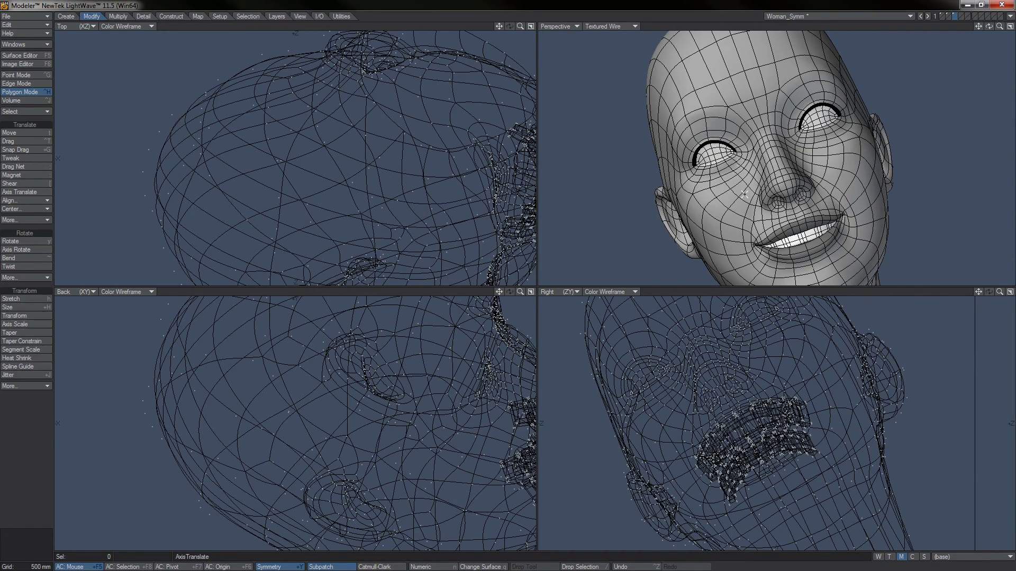
{"action": "key", "text": "a"}
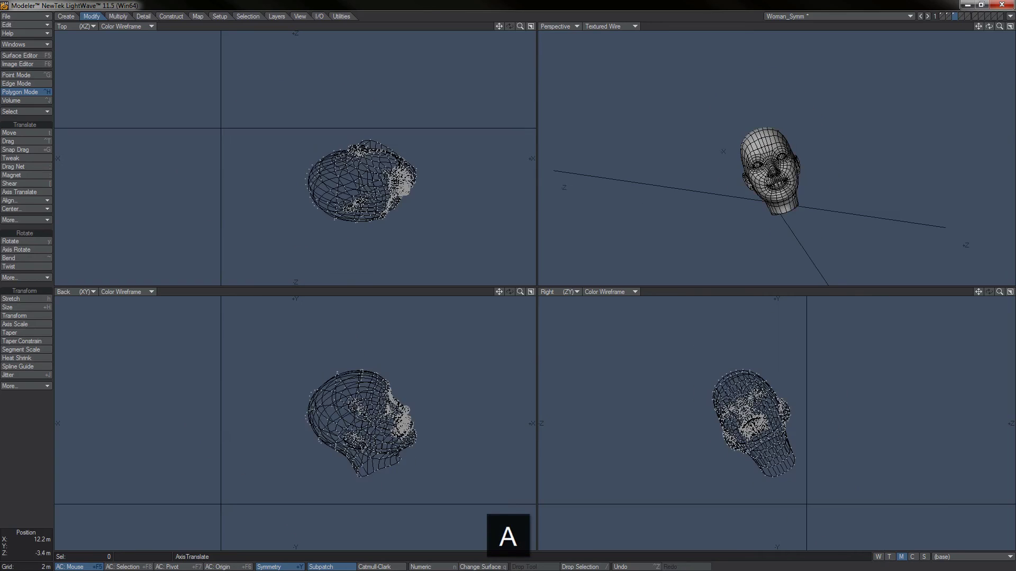
{"action": "left_click_drag", "start_coordinate": [692, 174], "coordinate": [787, 194], "text": "alt"}
{"action": "scroll", "coordinate": [788, 194], "scroll_direction": "up", "scroll_amount": 1}
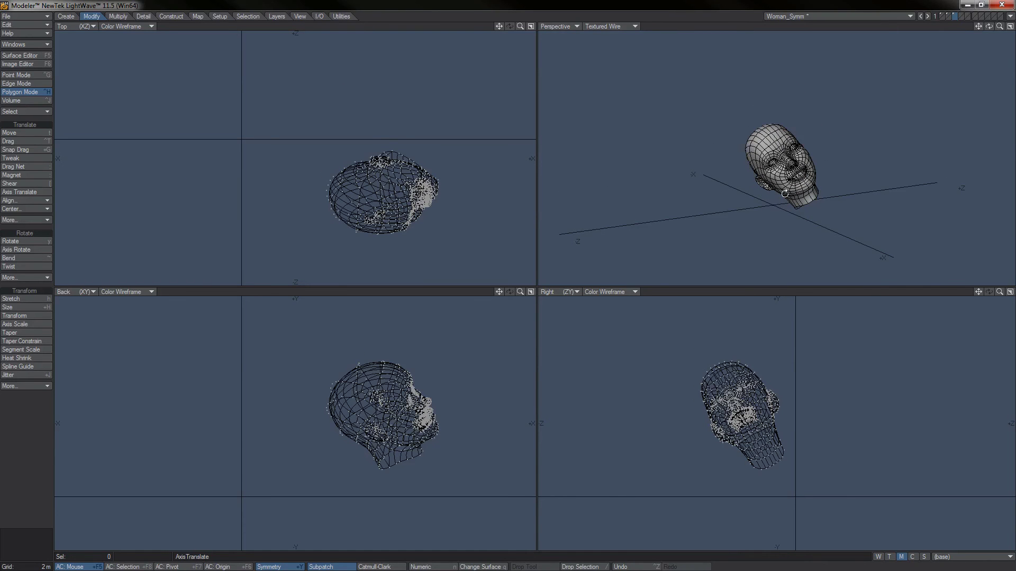